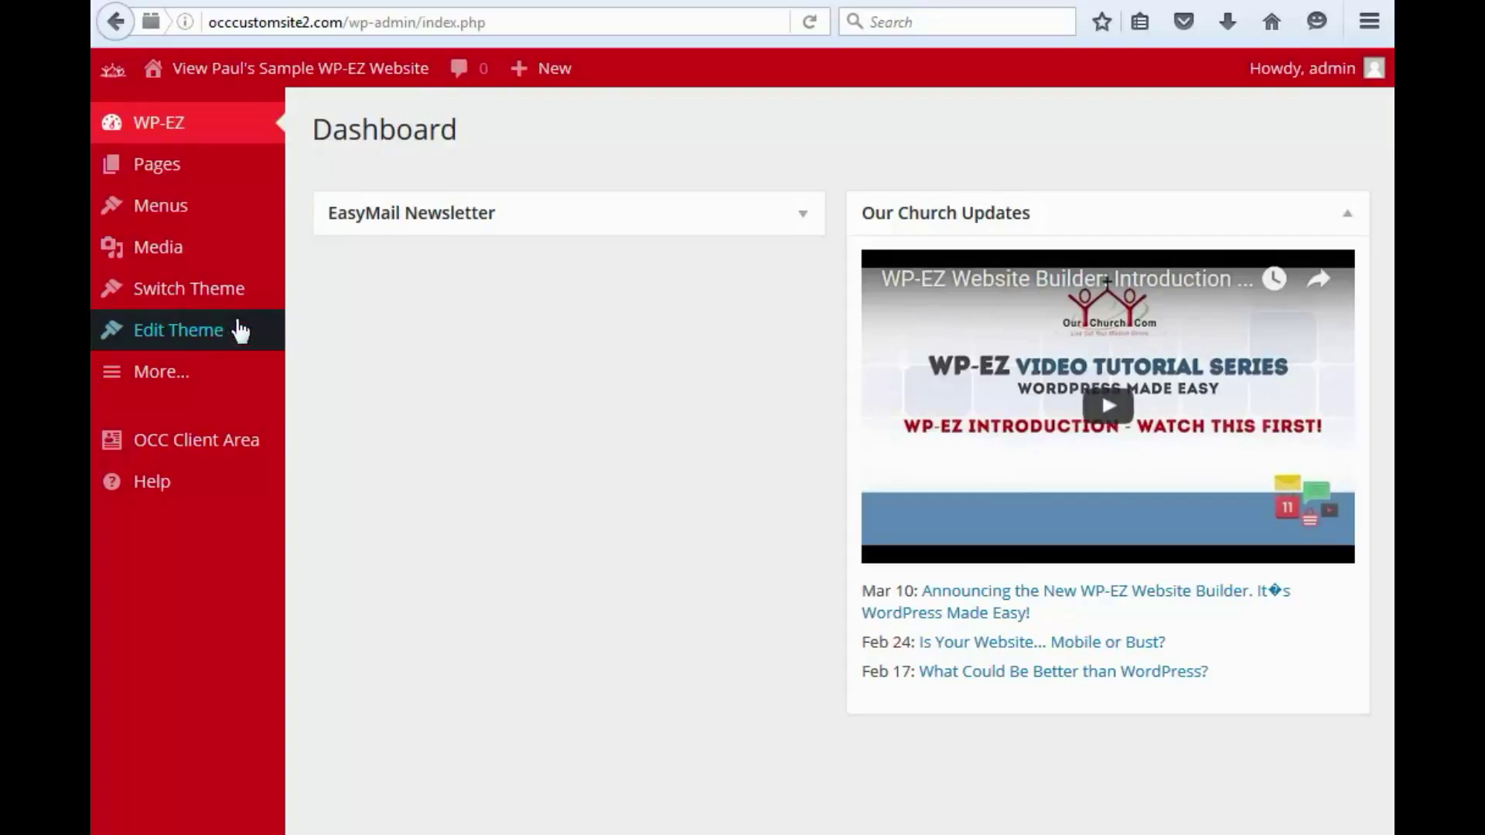
Step: Open the theme customizer through the Dashboard's Edit Theme link
{"action": "left_click", "coordinate": [174, 341]}
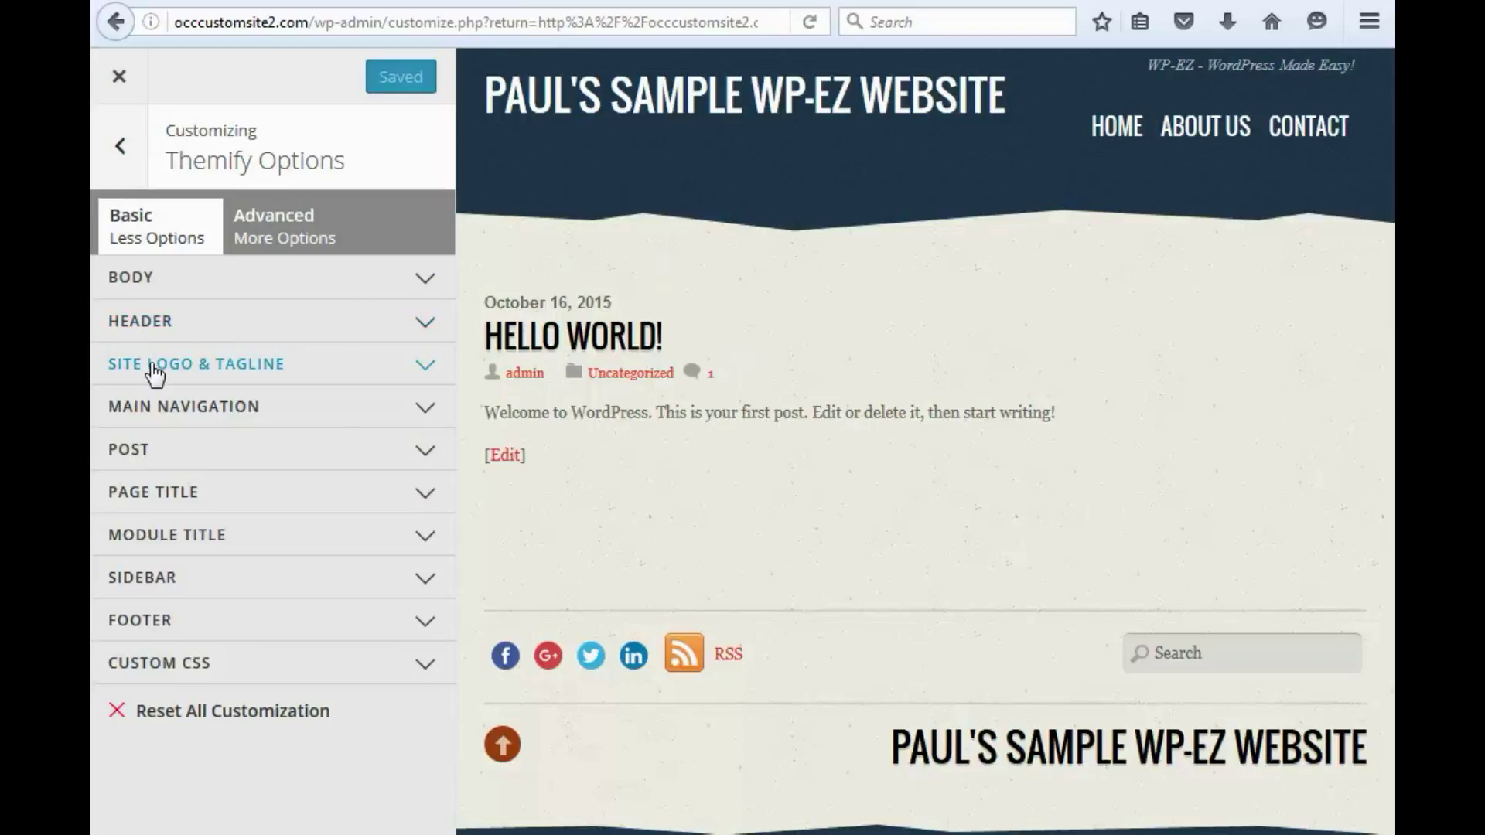
Step: Expand the Site Logo & Tagline section and scroll down to the Site Title option
{"action": "left_click", "coordinate": [186, 377]}
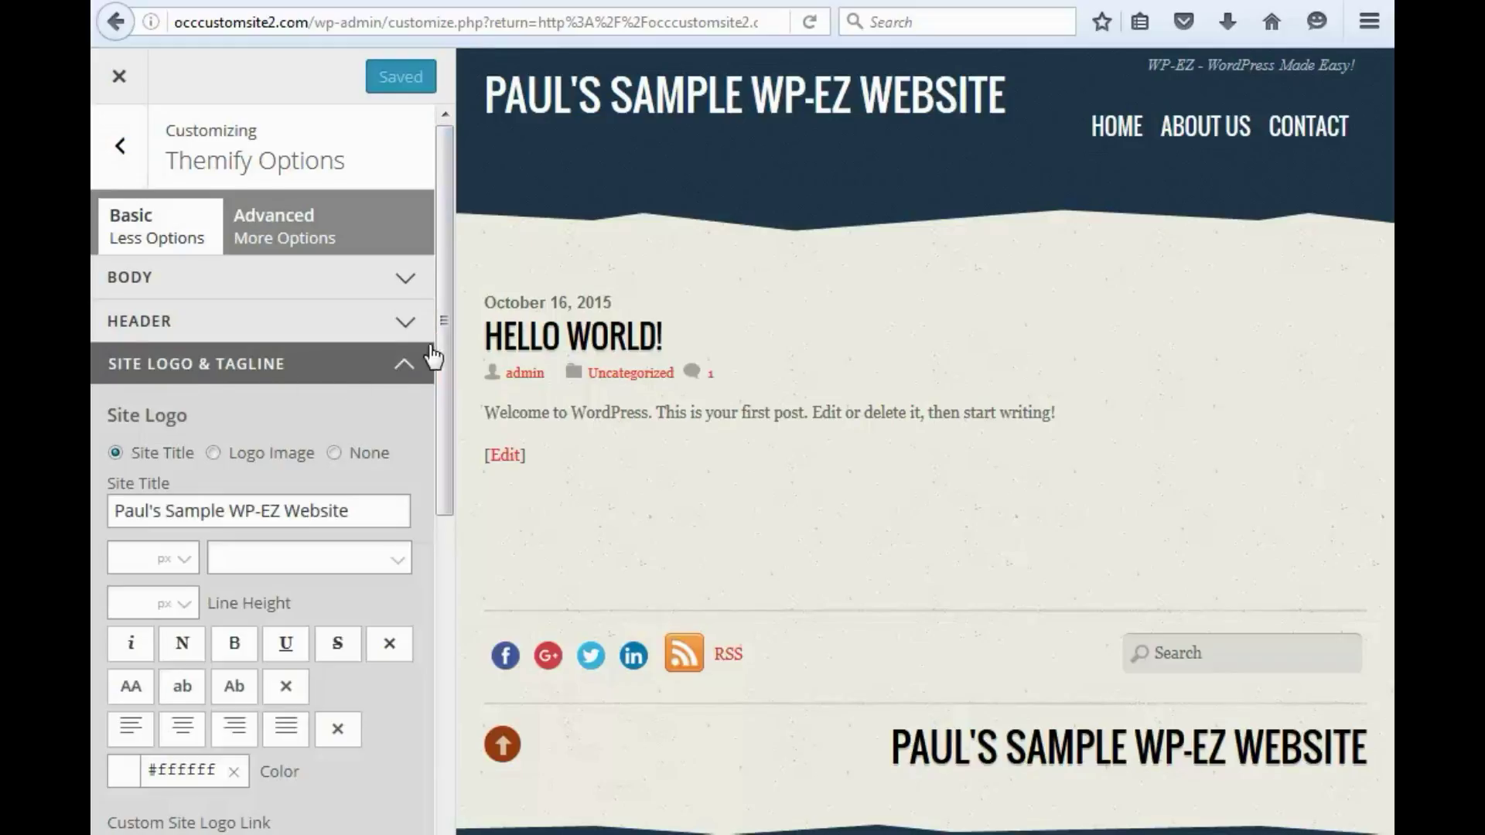
{"action": "left_click_drag", "start_coordinate": [439, 340], "coordinate": [443, 416]}
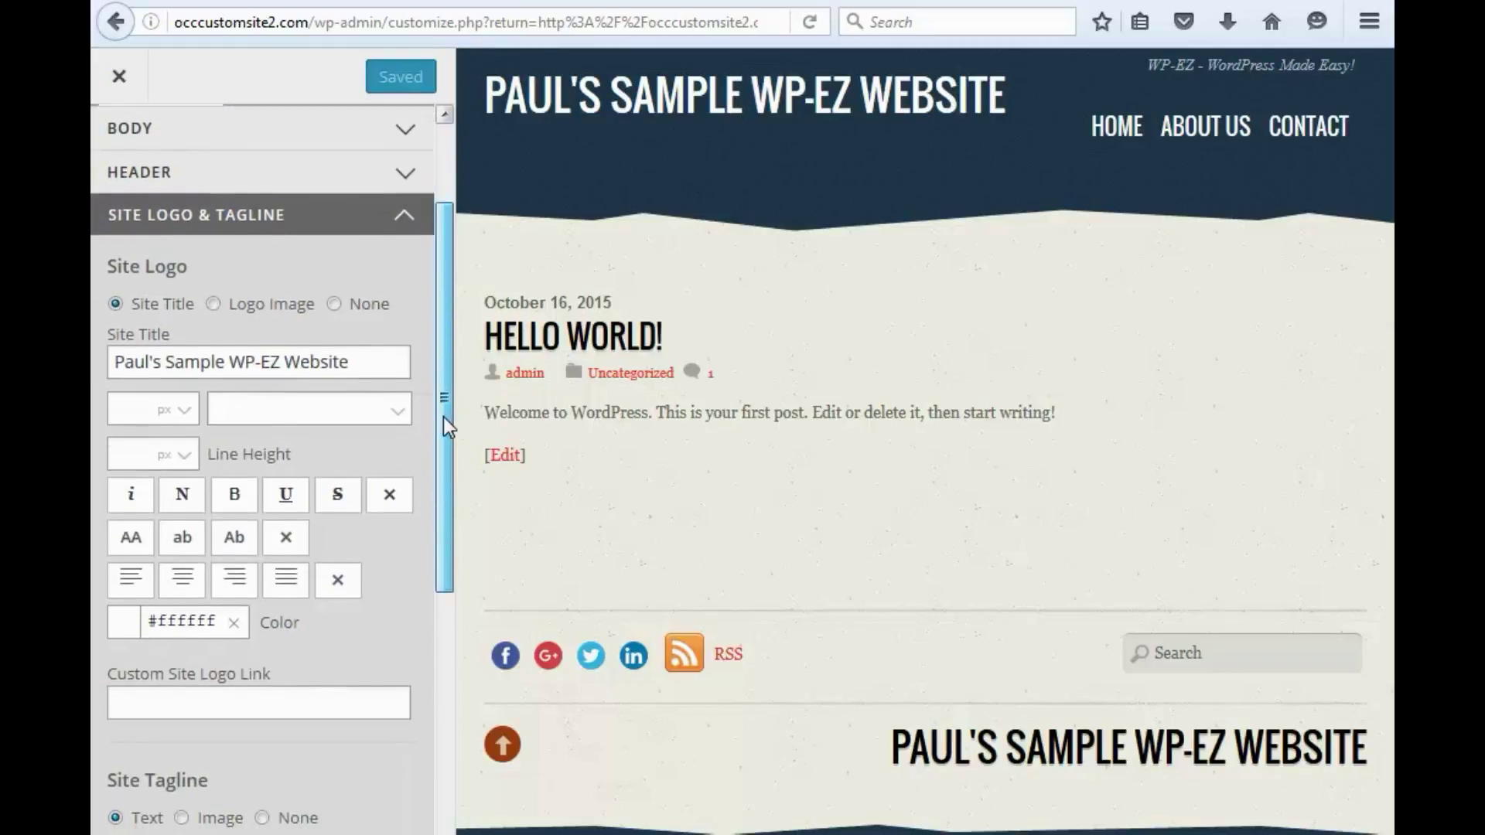
Step: Change the site title to 'Paul's Awesome WP-EZ Website', with italic and bold left off
{"action": "left_click", "coordinate": [223, 363]}
{"action": "key", "text": "BackSpace"}
{"action": "key", "text": "BackSpace"}
{"action": "key", "text": "BackSpace"}
{"action": "key", "text": "BackSpace"}
{"action": "key", "text": "BackSpace"}
{"action": "key", "text": "BackSpace"}
{"action": "type", "text": "A"}
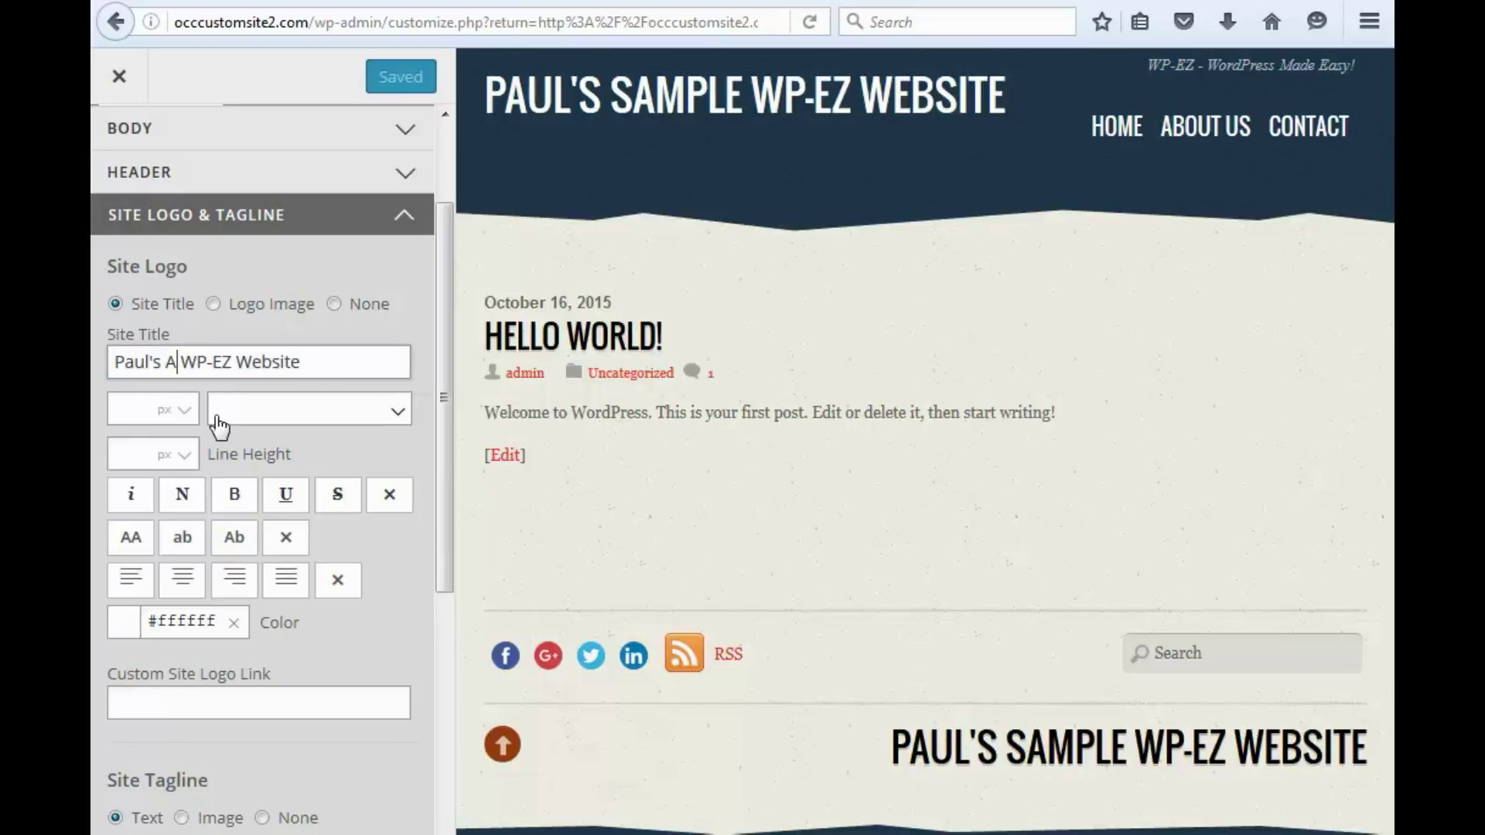
{"action": "type", "text": "wesome"}
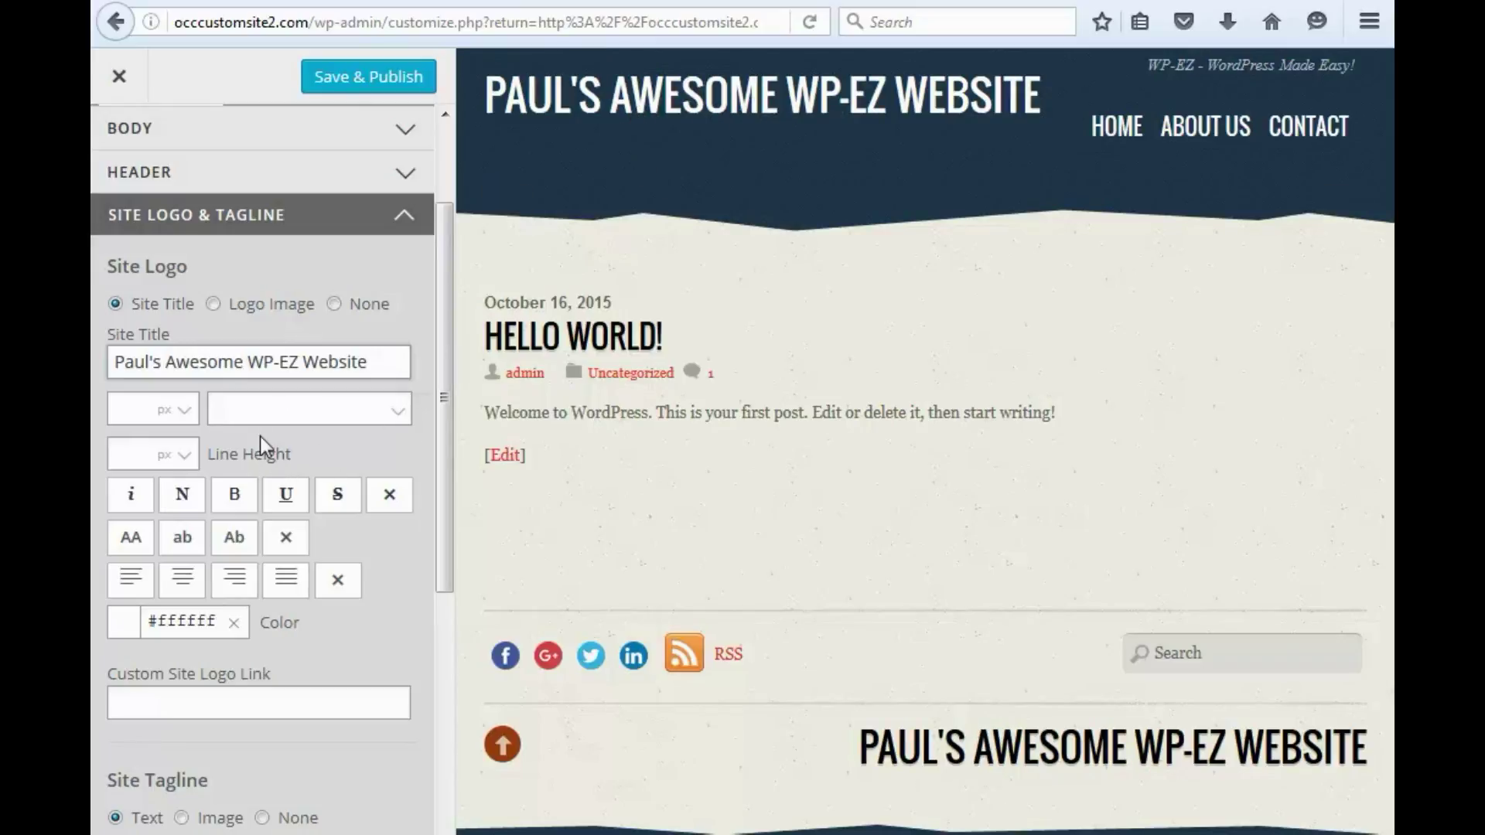
{"action": "left_click", "coordinate": [131, 495]}
{"action": "left_click", "coordinate": [244, 505]}
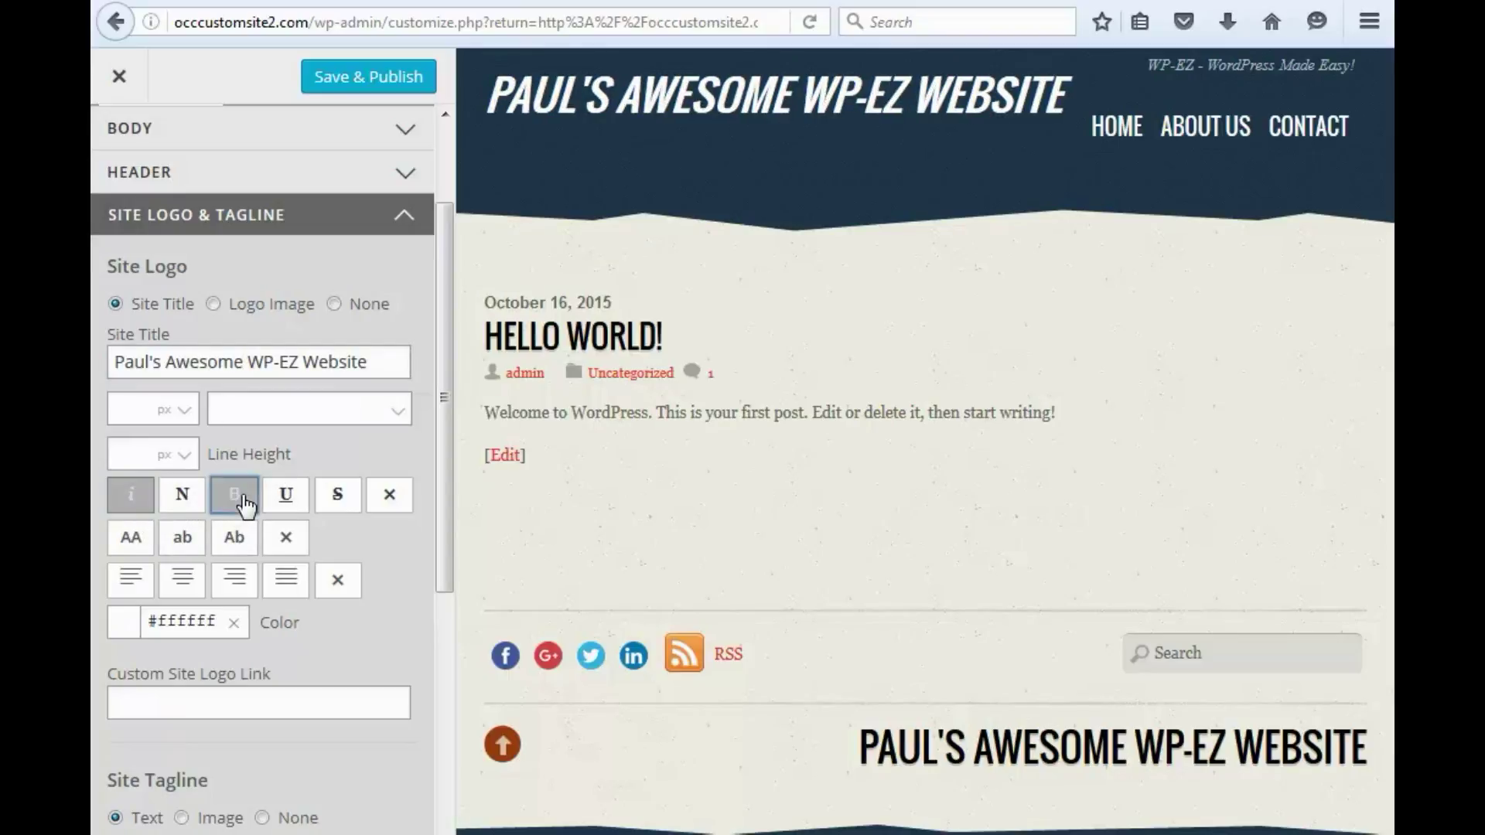
{"action": "left_click", "coordinate": [237, 510]}
{"action": "left_click", "coordinate": [133, 502]}
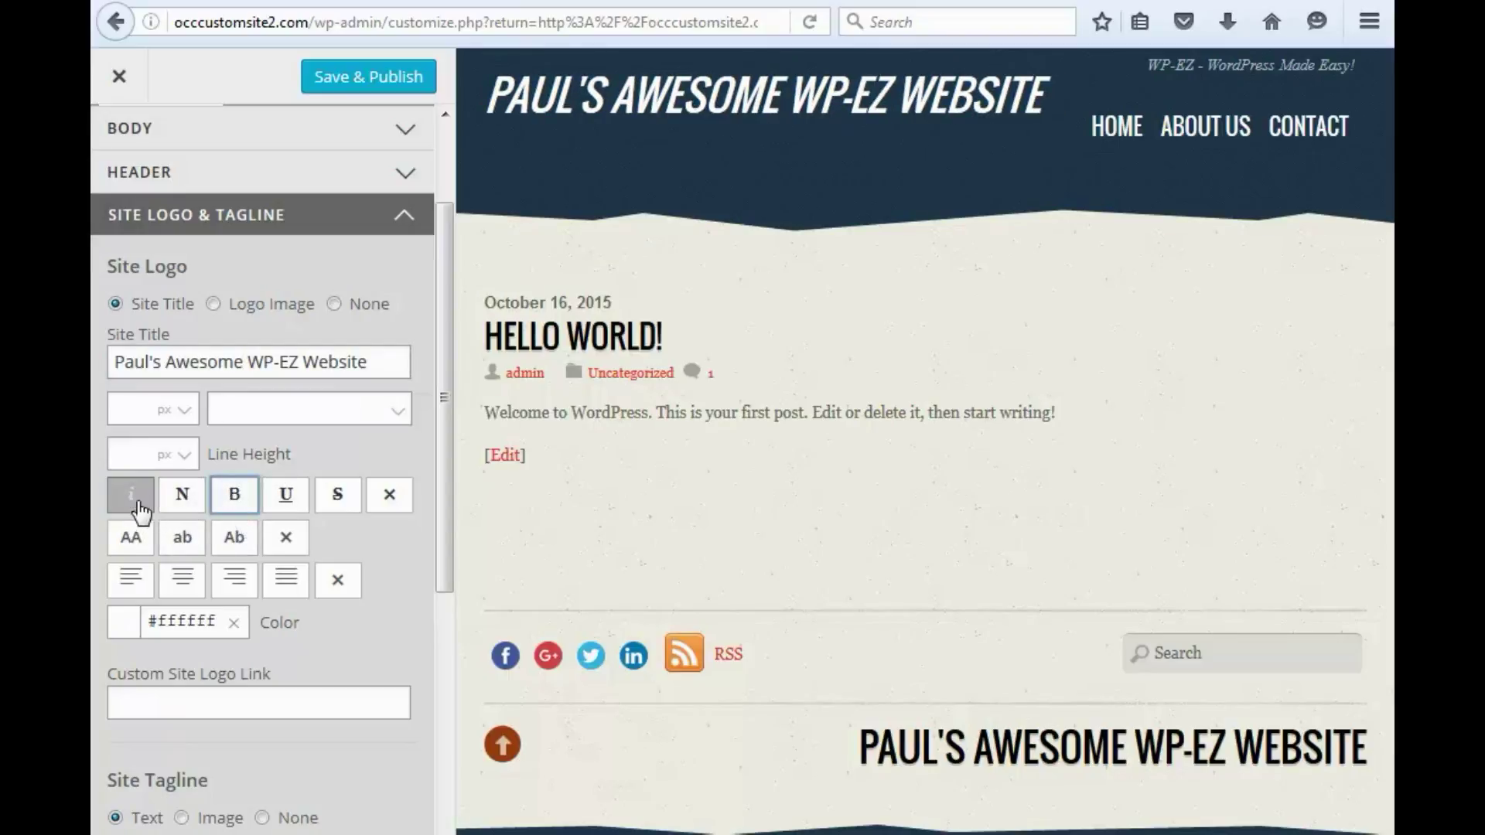
Step: Set the site title colour to the muted red #cc6666
{"action": "left_click", "coordinate": [122, 622]}
{"action": "left_click", "coordinate": [240, 700]}
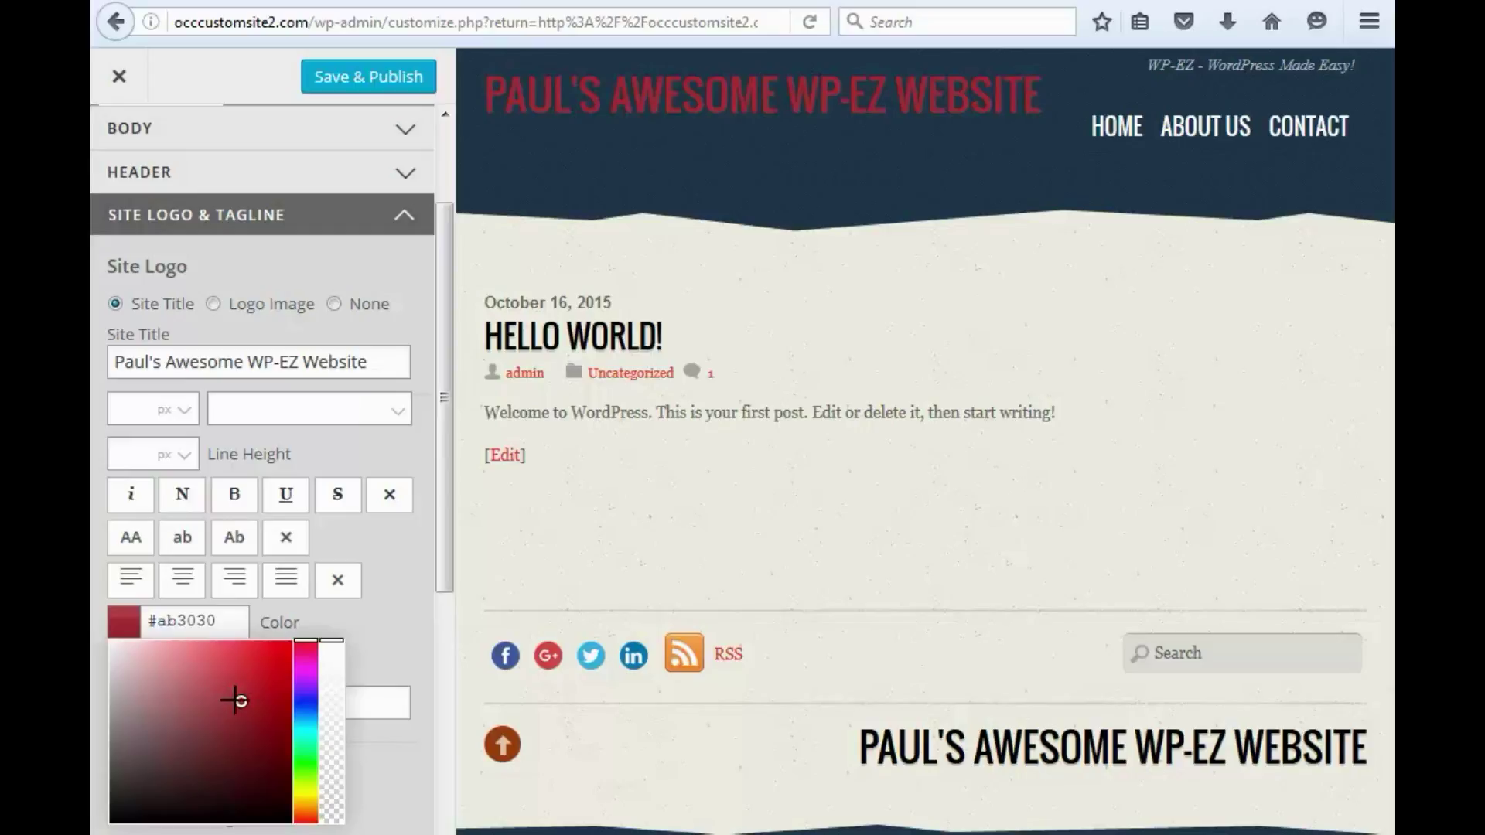
{"action": "left_click_drag", "start_coordinate": [241, 701], "coordinate": [200, 678]}
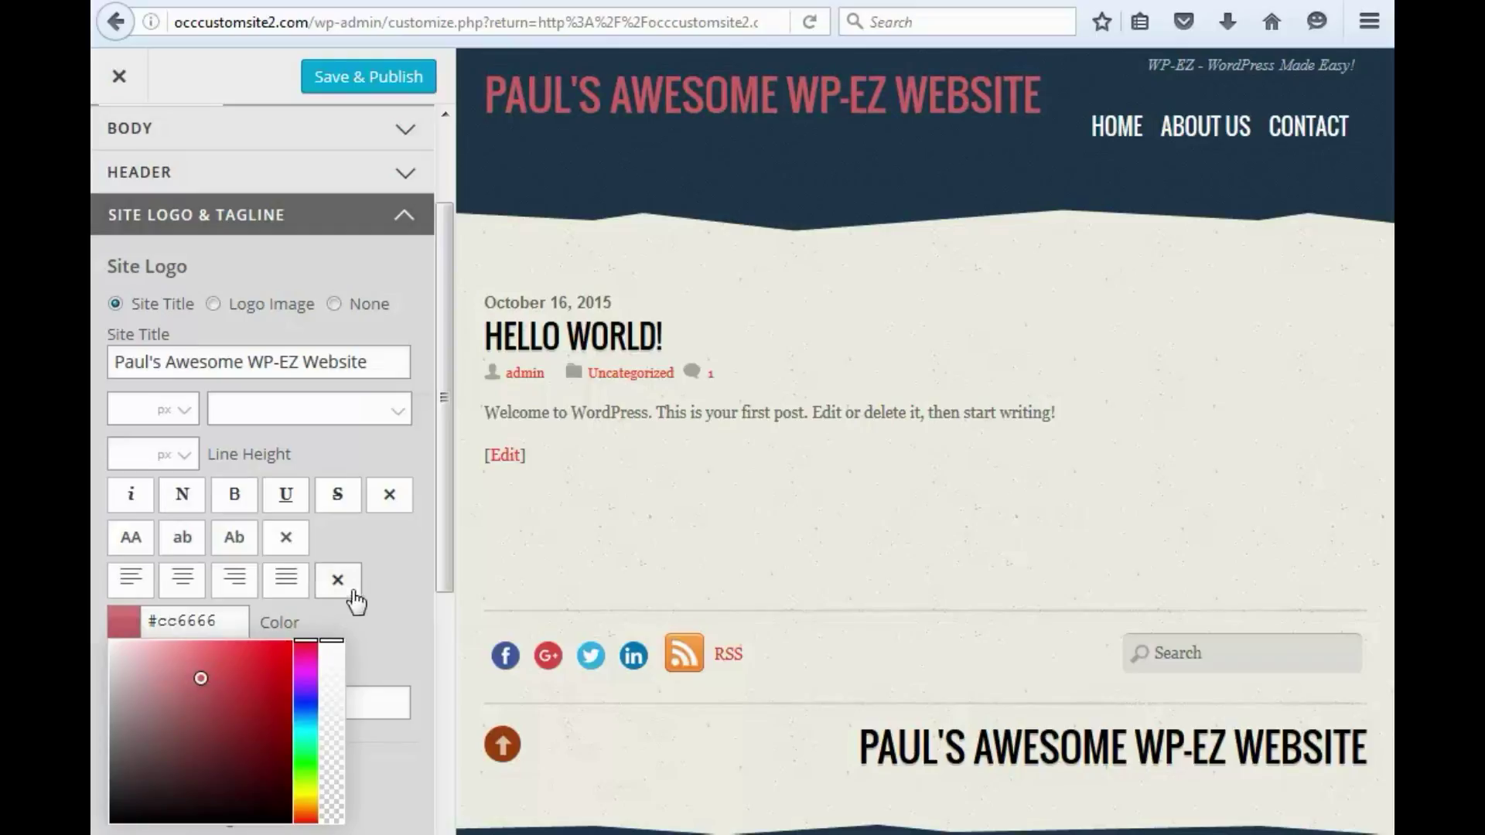
{"action": "left_click", "coordinate": [402, 575]}
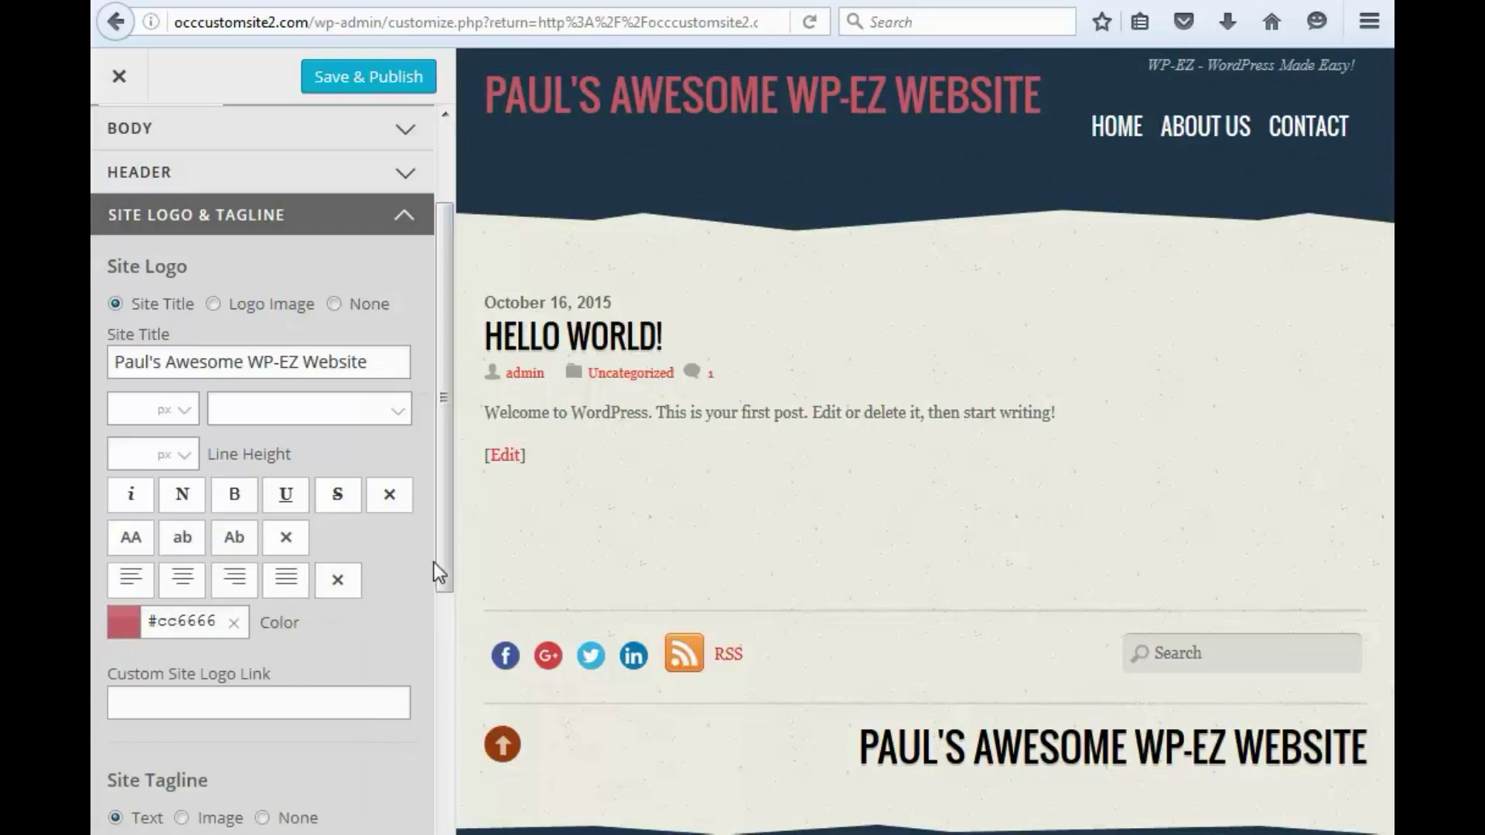
{"action": "left_click_drag", "start_coordinate": [442, 544], "coordinate": [424, 757]}
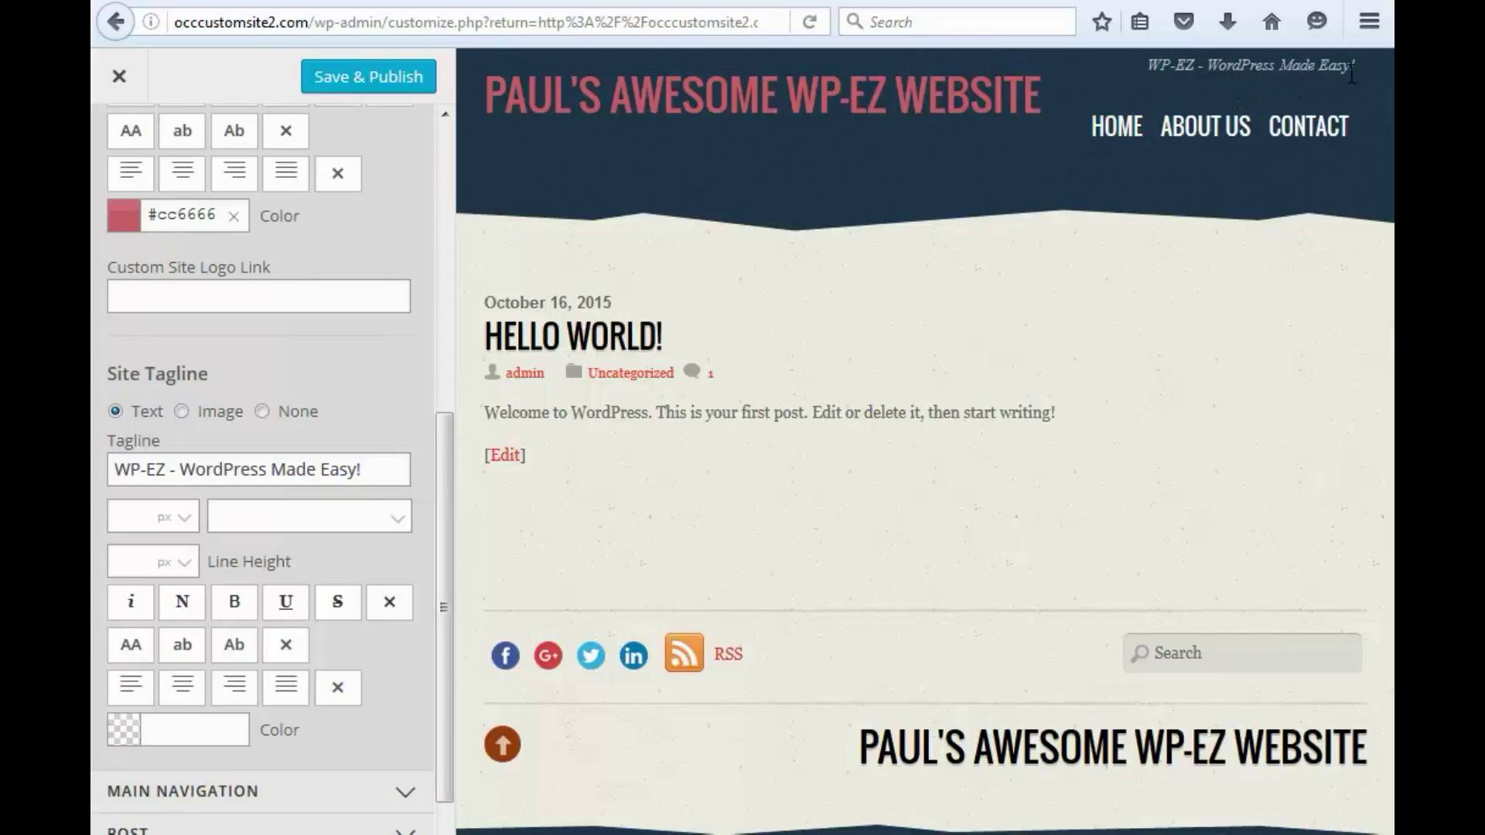
Step: Insert 'Super' before 'Easy' so the tagline reads 'WP-EZ - WordPress Made Super Easy!'
{"action": "left_click", "coordinate": [323, 468]}
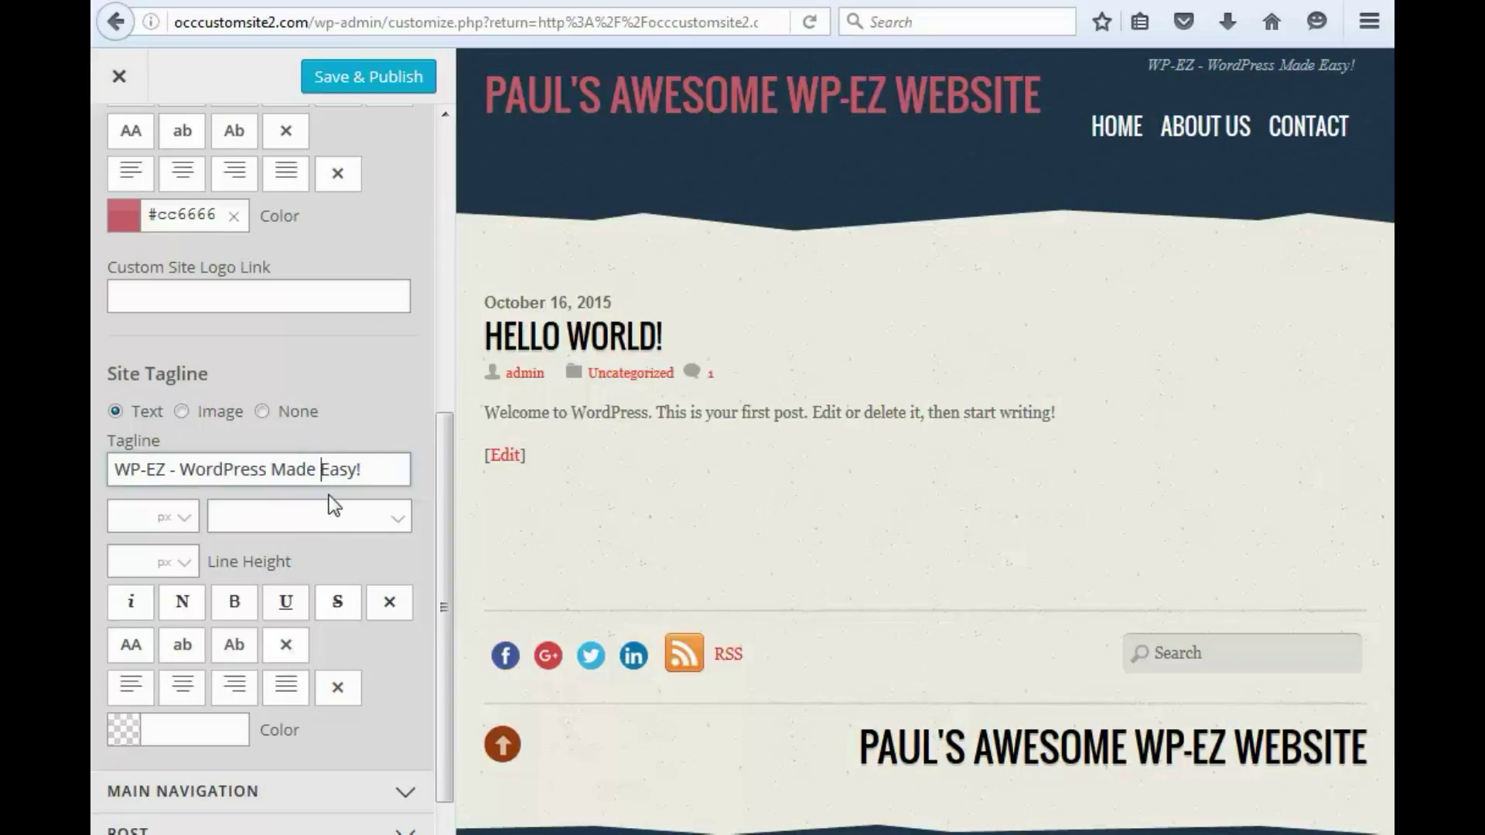
{"action": "type", "text": "Super"}
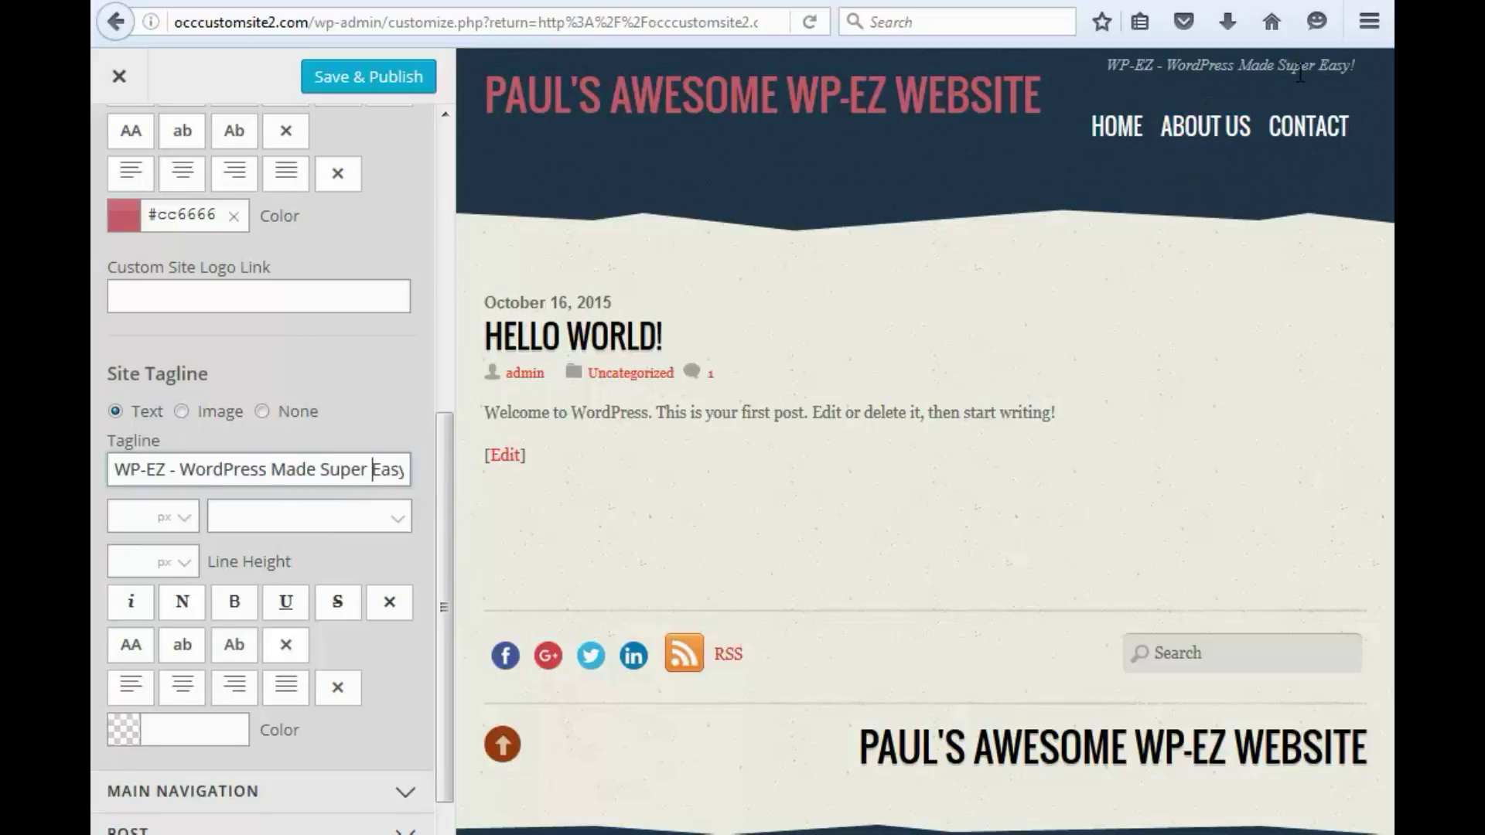
{"action": "left_click", "coordinate": [132, 606]}
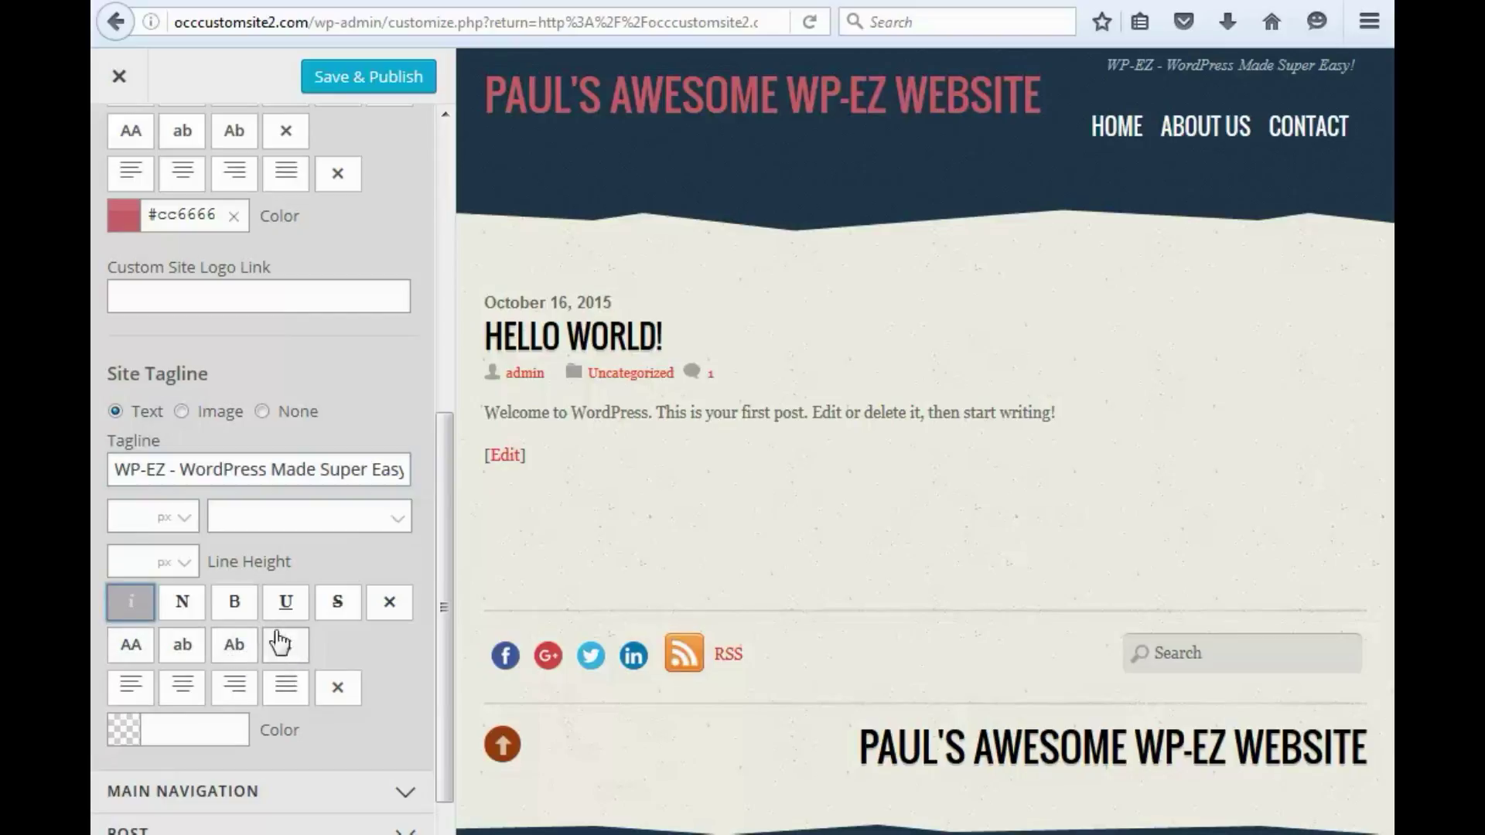
Step: Leave the tagline unstyled by turning its bold and italic back off
{"action": "left_click", "coordinate": [236, 615]}
{"action": "left_click", "coordinate": [237, 615]}
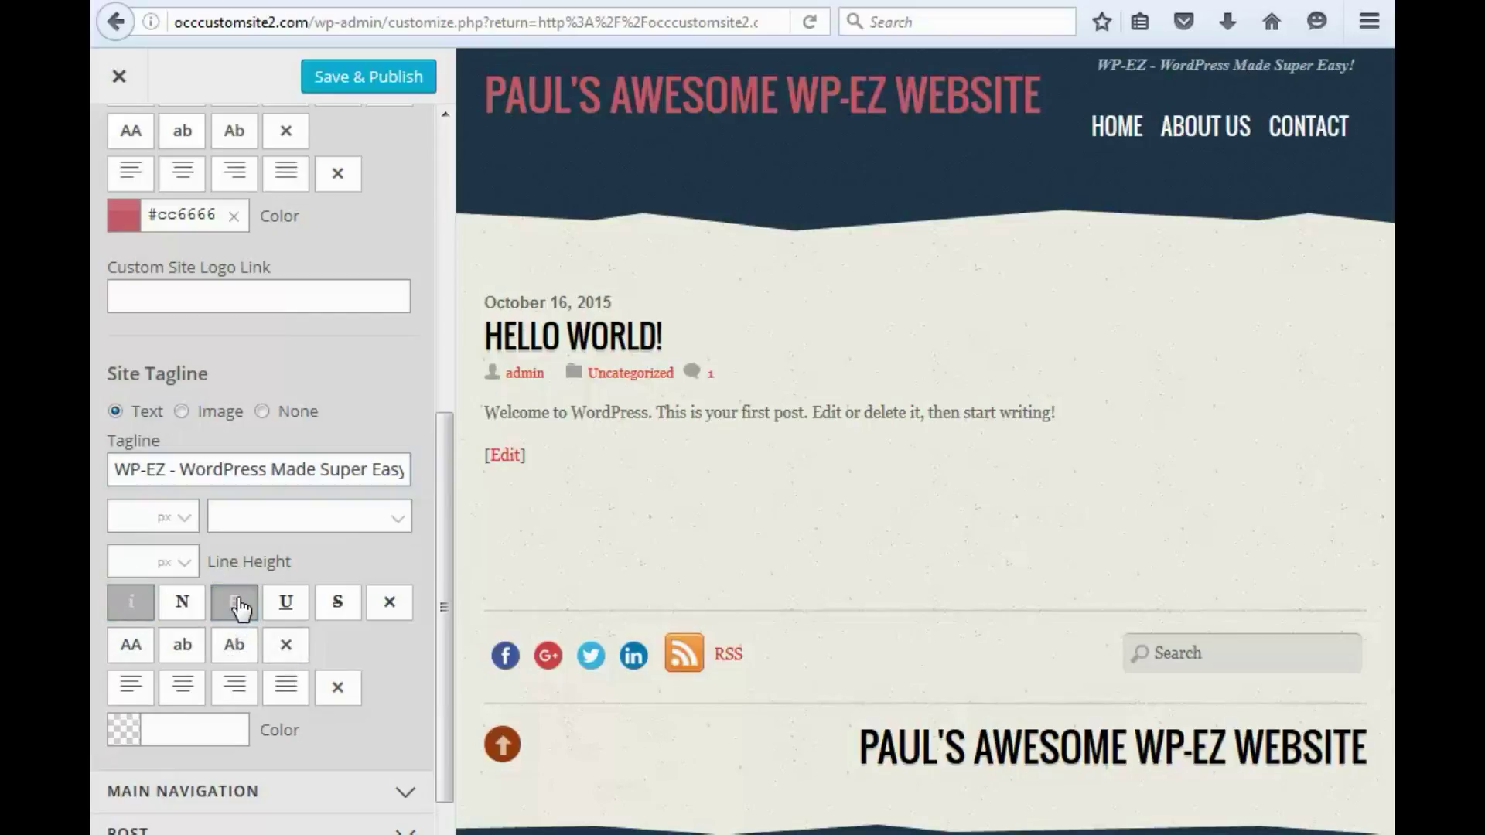
{"action": "left_click", "coordinate": [133, 608]}
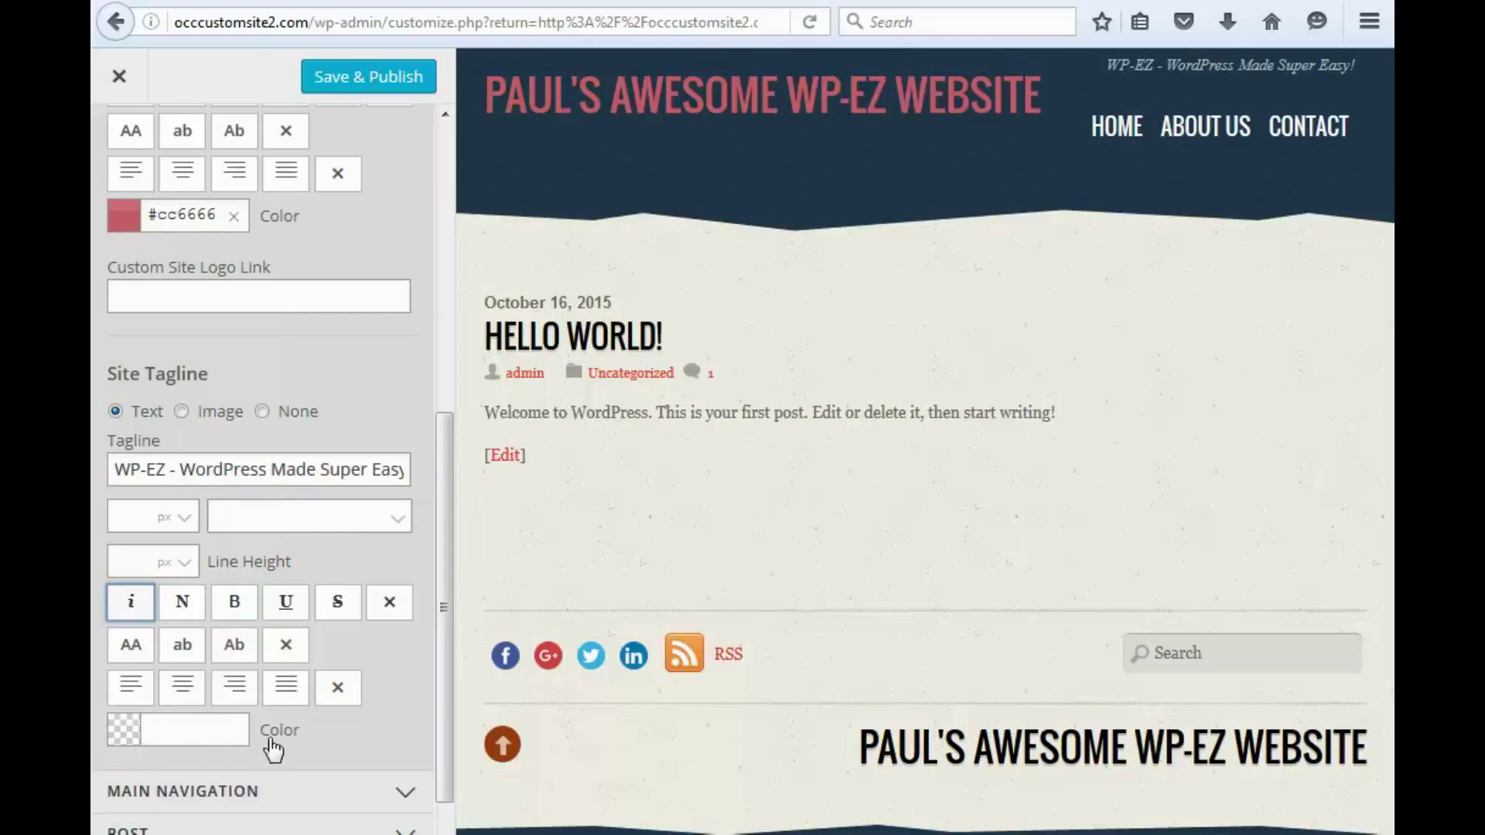
Step: Colour the tagline soft blue #6c76c7 and Save & Publish the customizer changes
{"action": "left_click", "coordinate": [121, 724]}
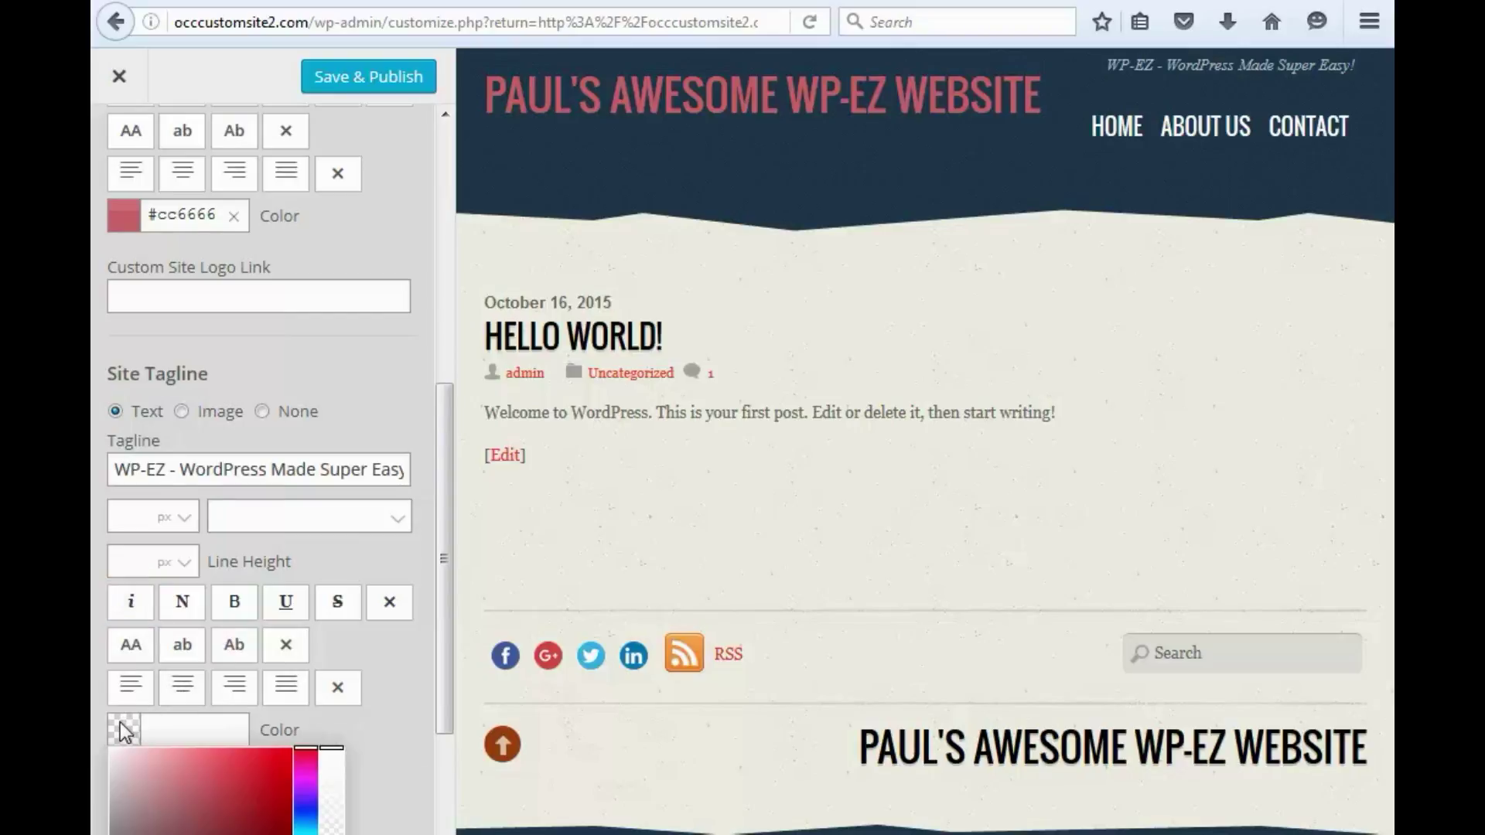
{"action": "left_click", "coordinate": [307, 812]}
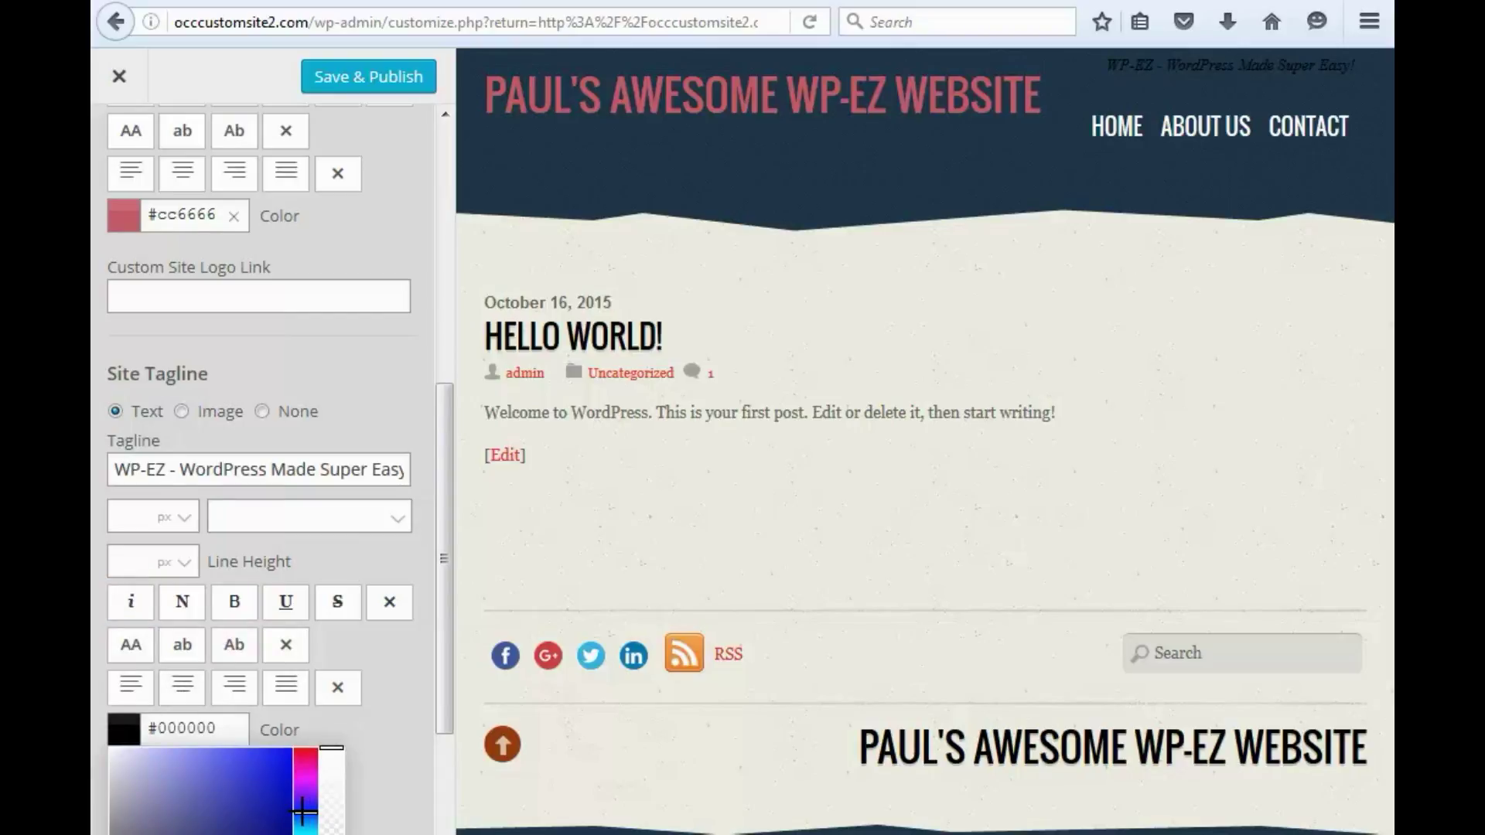
{"action": "left_click", "coordinate": [200, 817]}
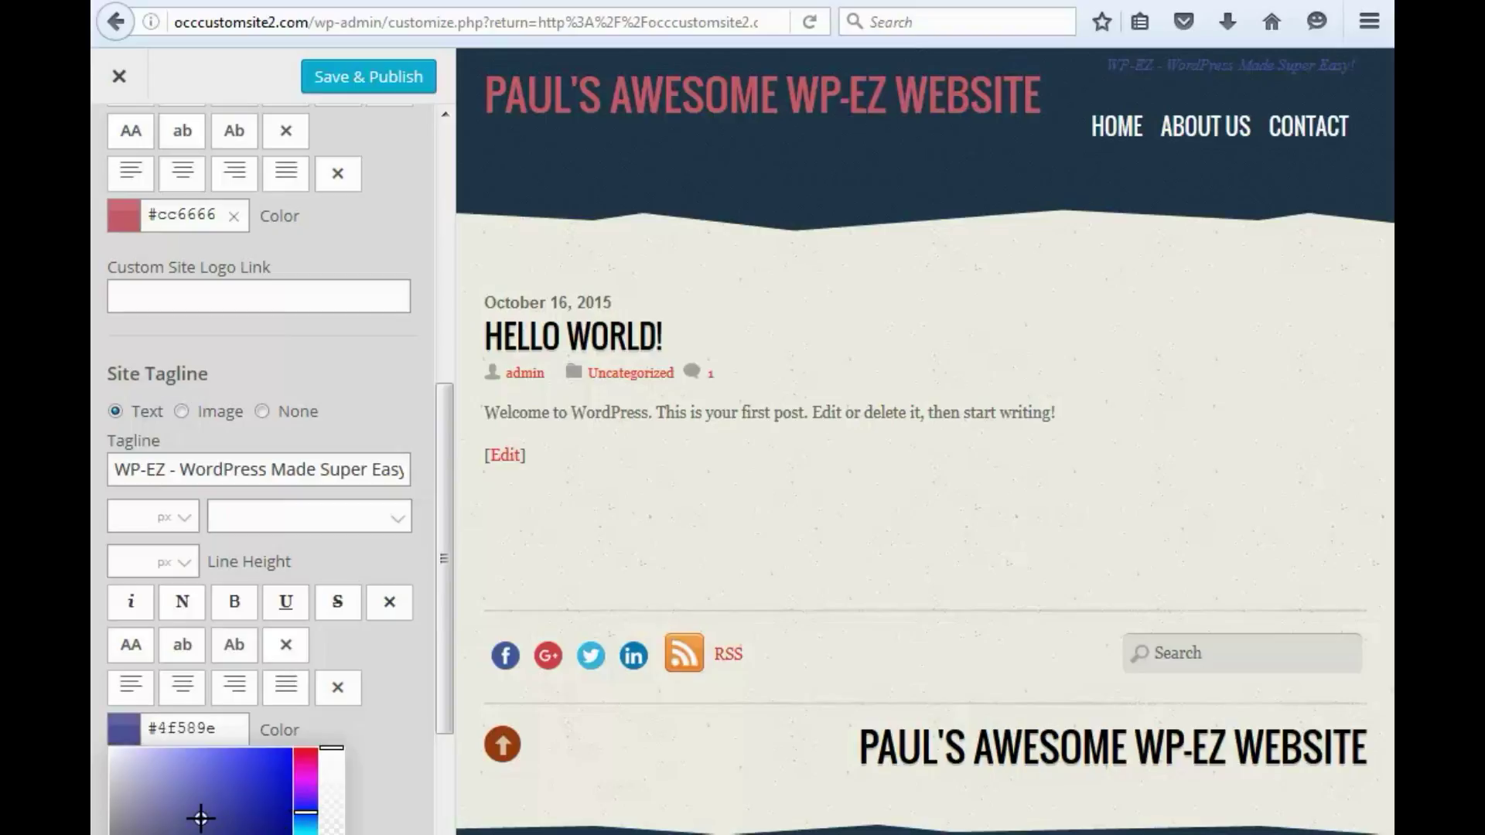
{"action": "left_click_drag", "start_coordinate": [200, 817], "coordinate": [195, 789]}
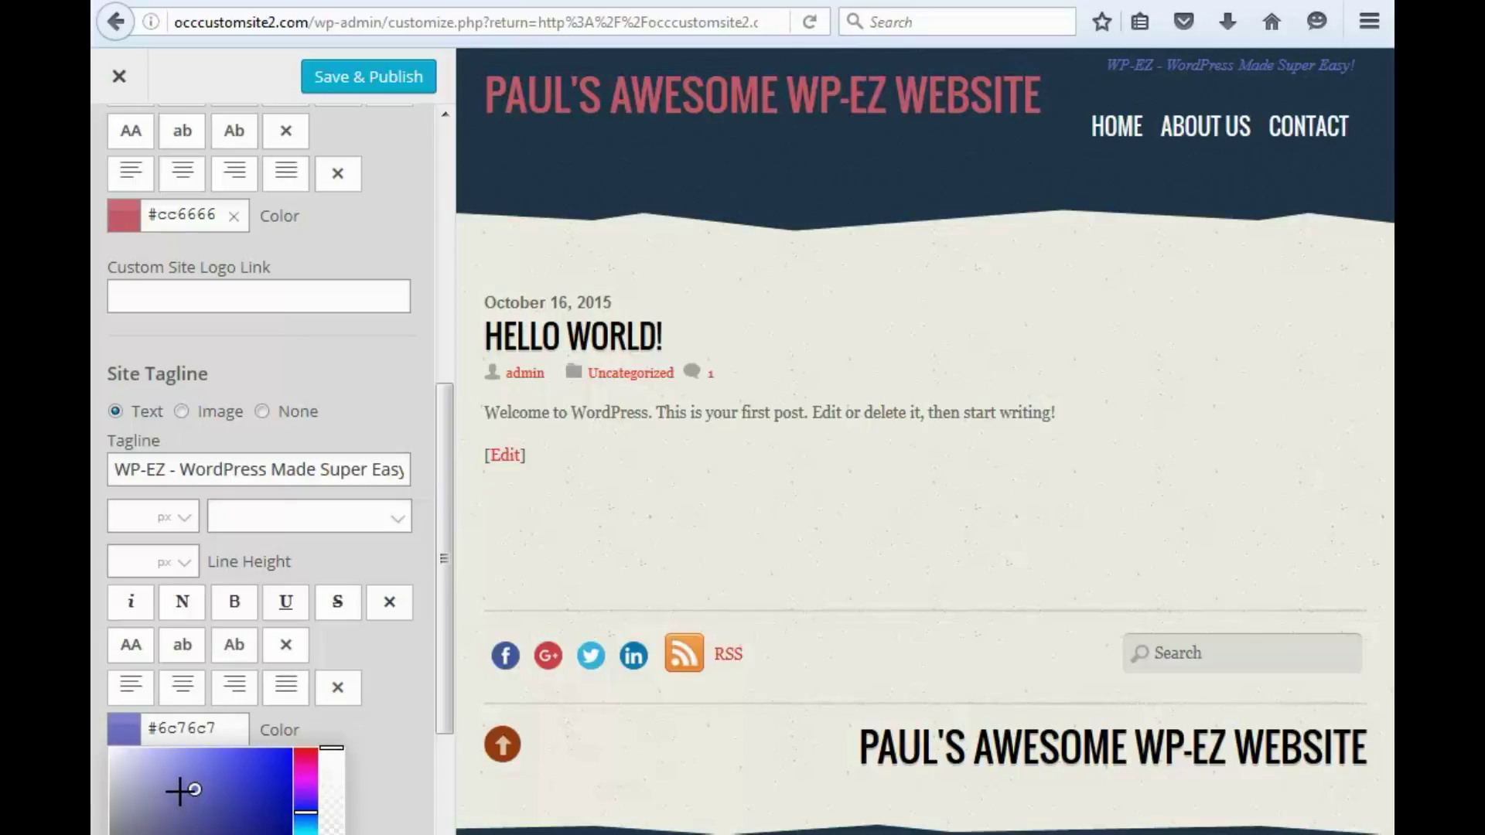
{"action": "double_click", "coordinate": [394, 736]}
{"action": "left_click", "coordinate": [398, 744]}
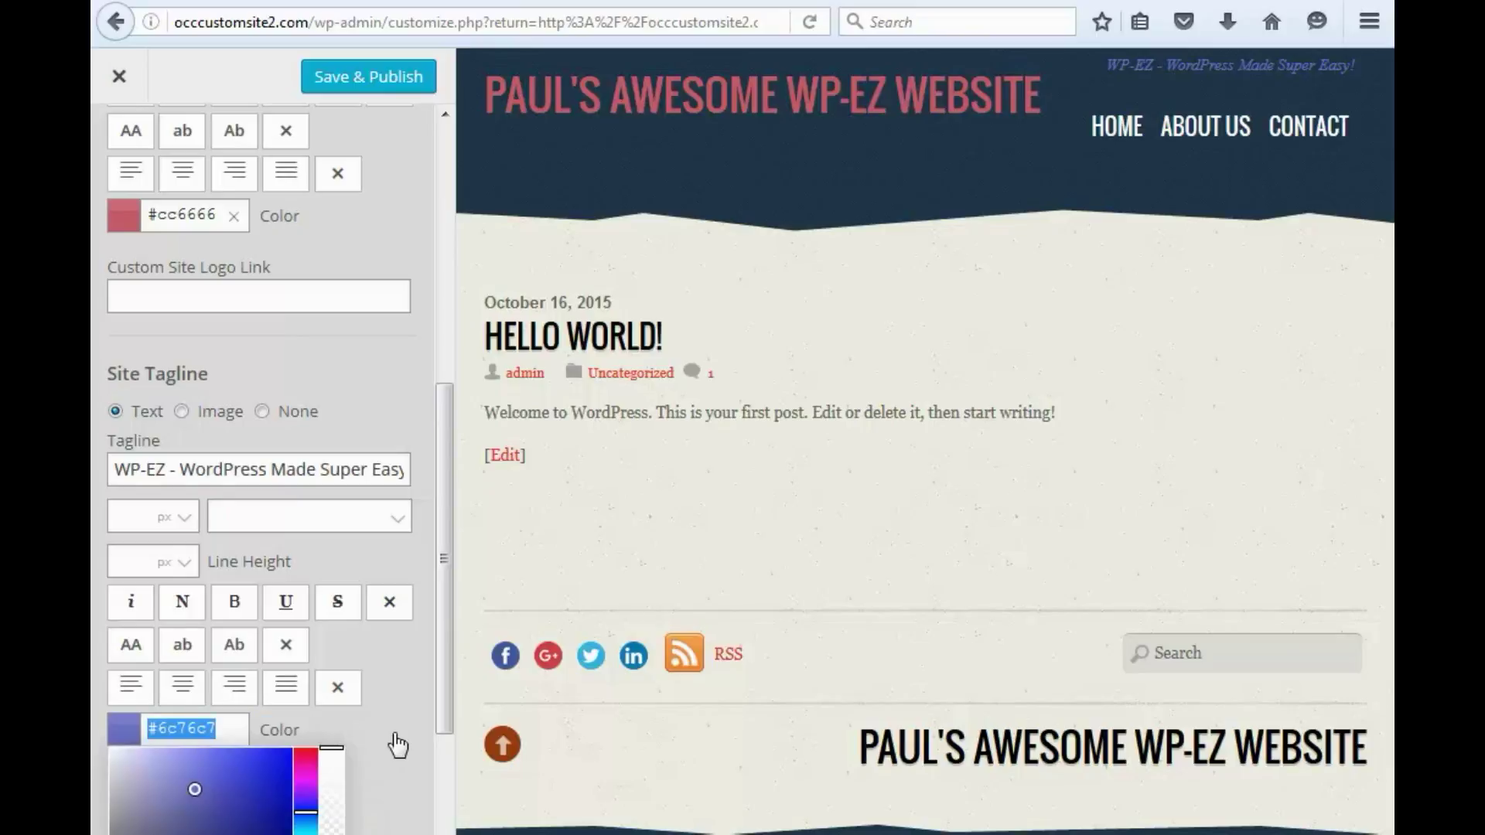
{"action": "left_click", "coordinate": [397, 744]}
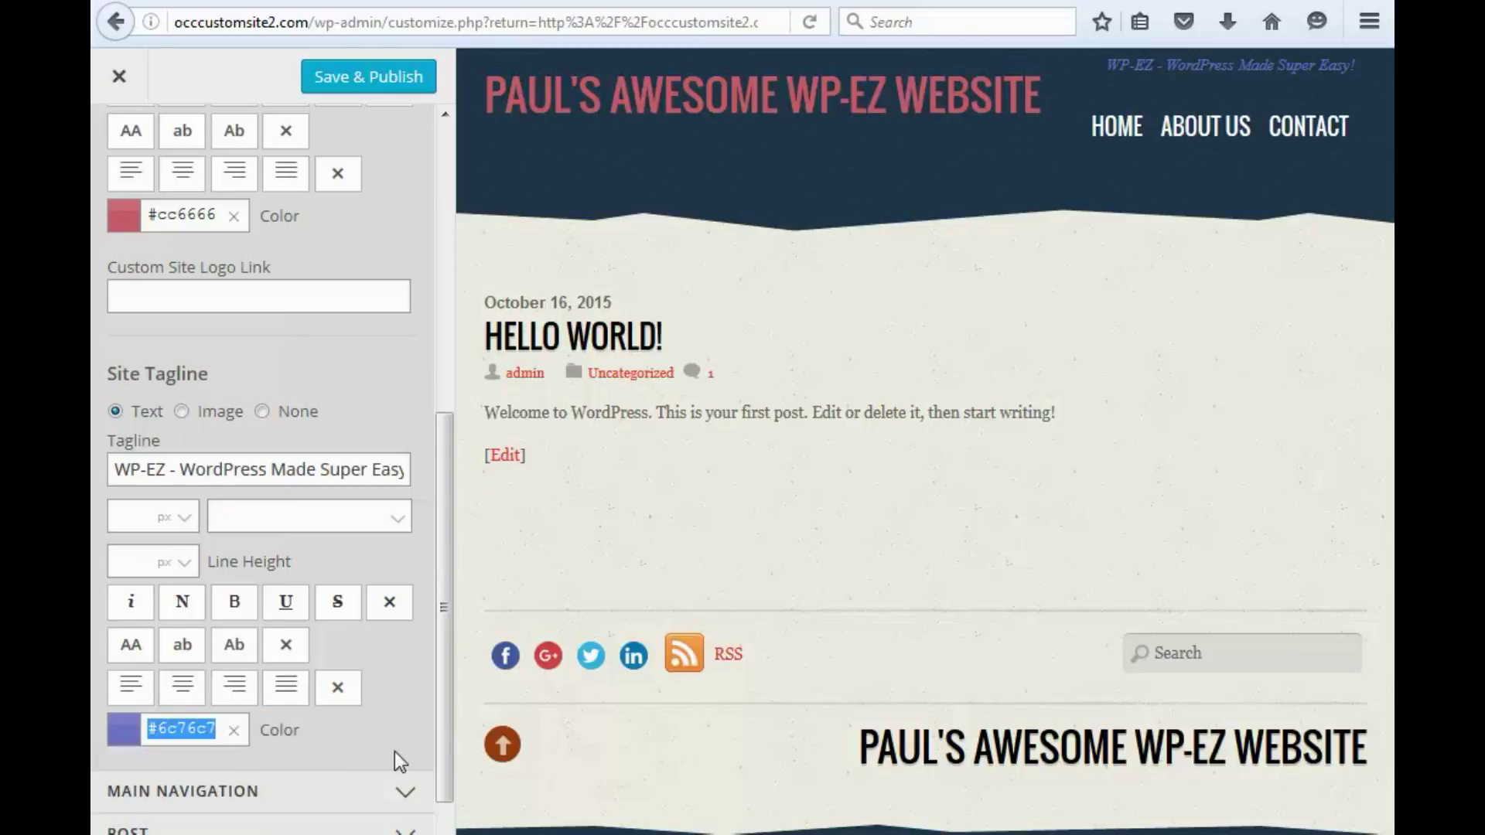
{"action": "left_click", "coordinate": [342, 89]}
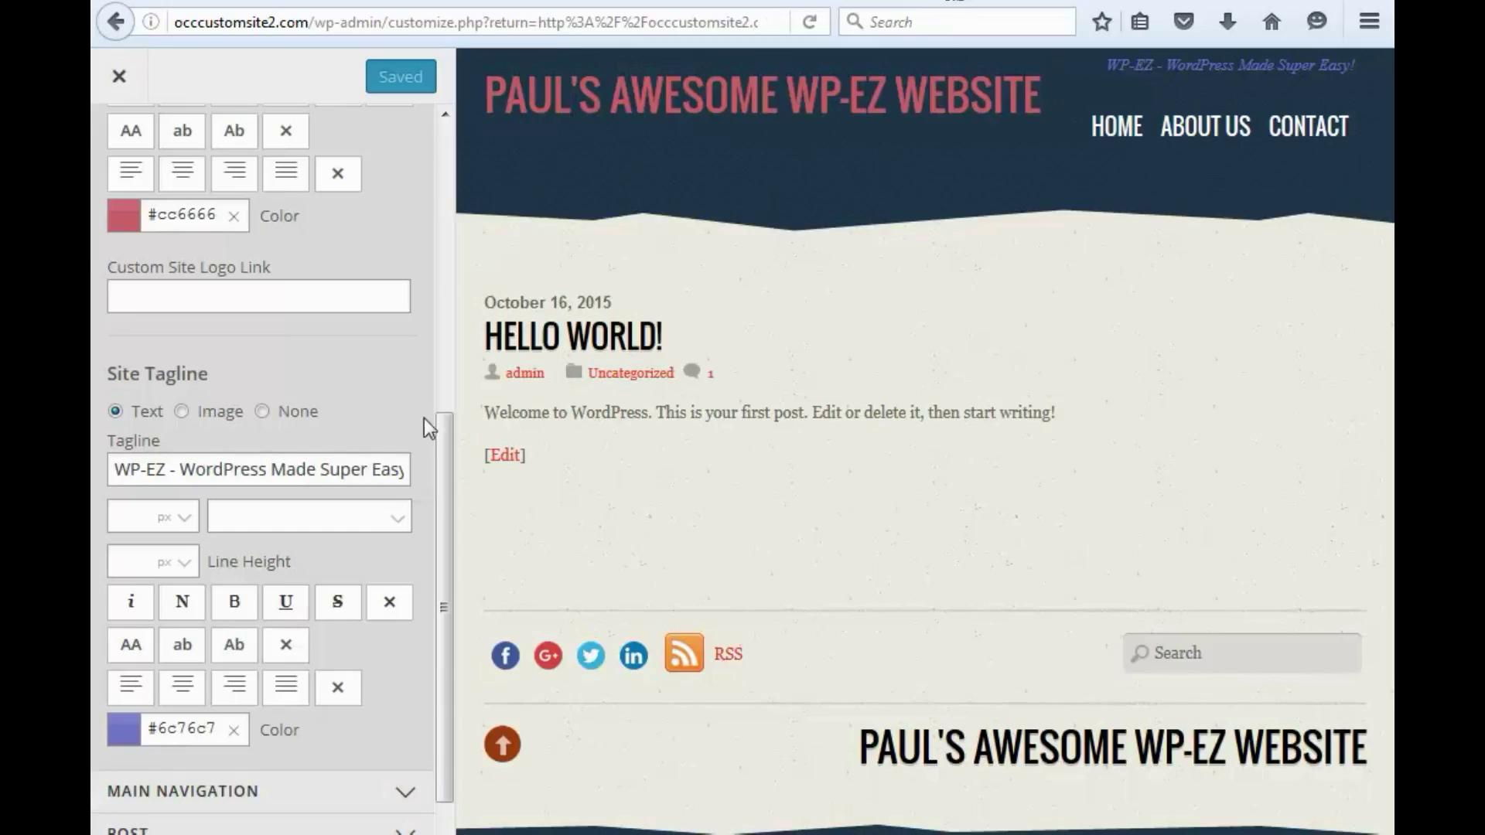
Step: Scroll the customizer panel back up to the Site Logo section after publishing finishes
{"action": "left_click_drag", "start_coordinate": [441, 453], "coordinate": [423, 146]}
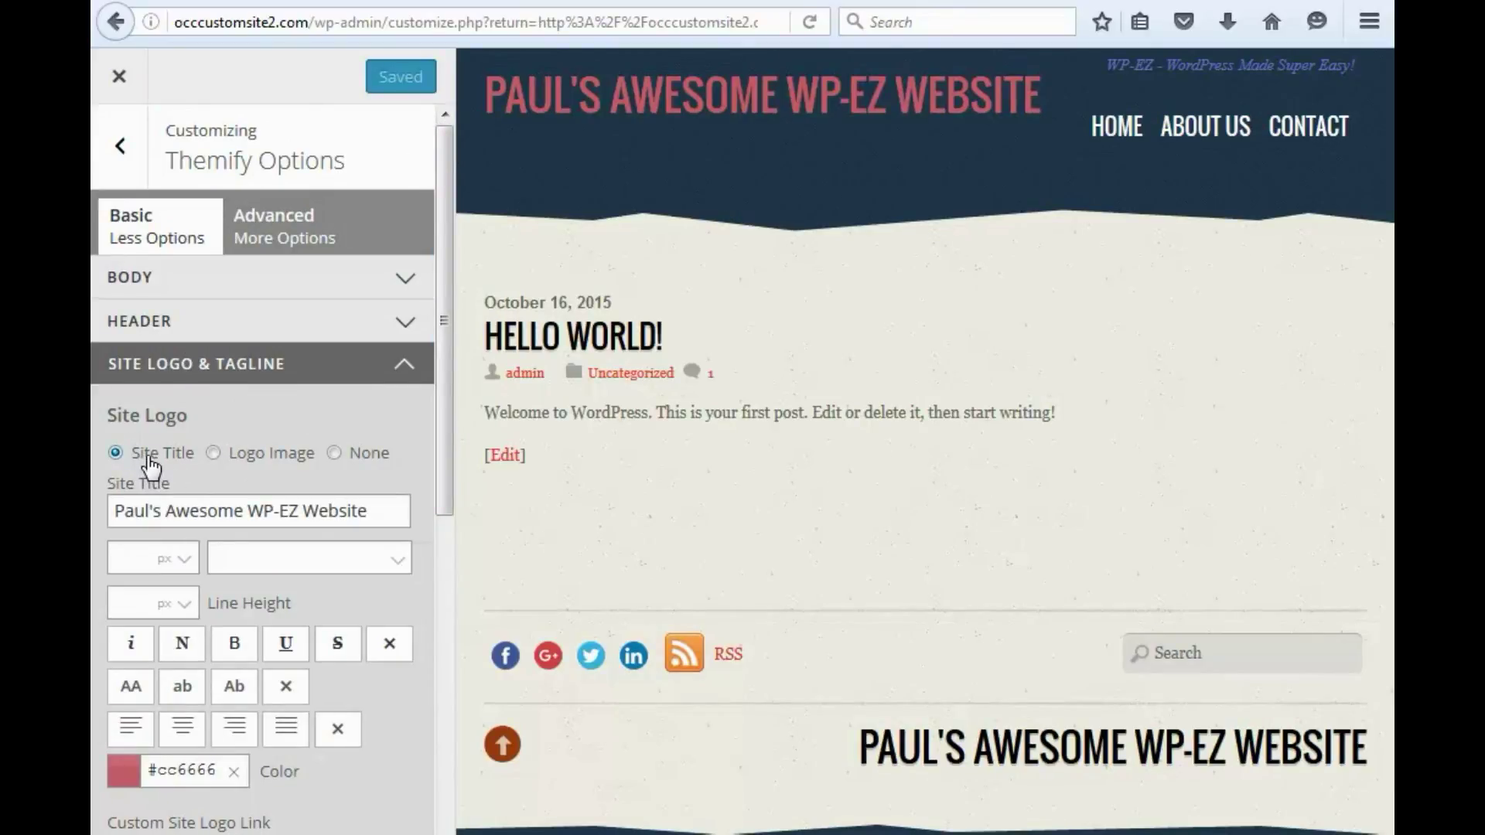
Step: Switch the Site Logo to Logo Image and upload Christian-Web-Trends-logo
{"action": "left_click", "coordinate": [214, 454]}
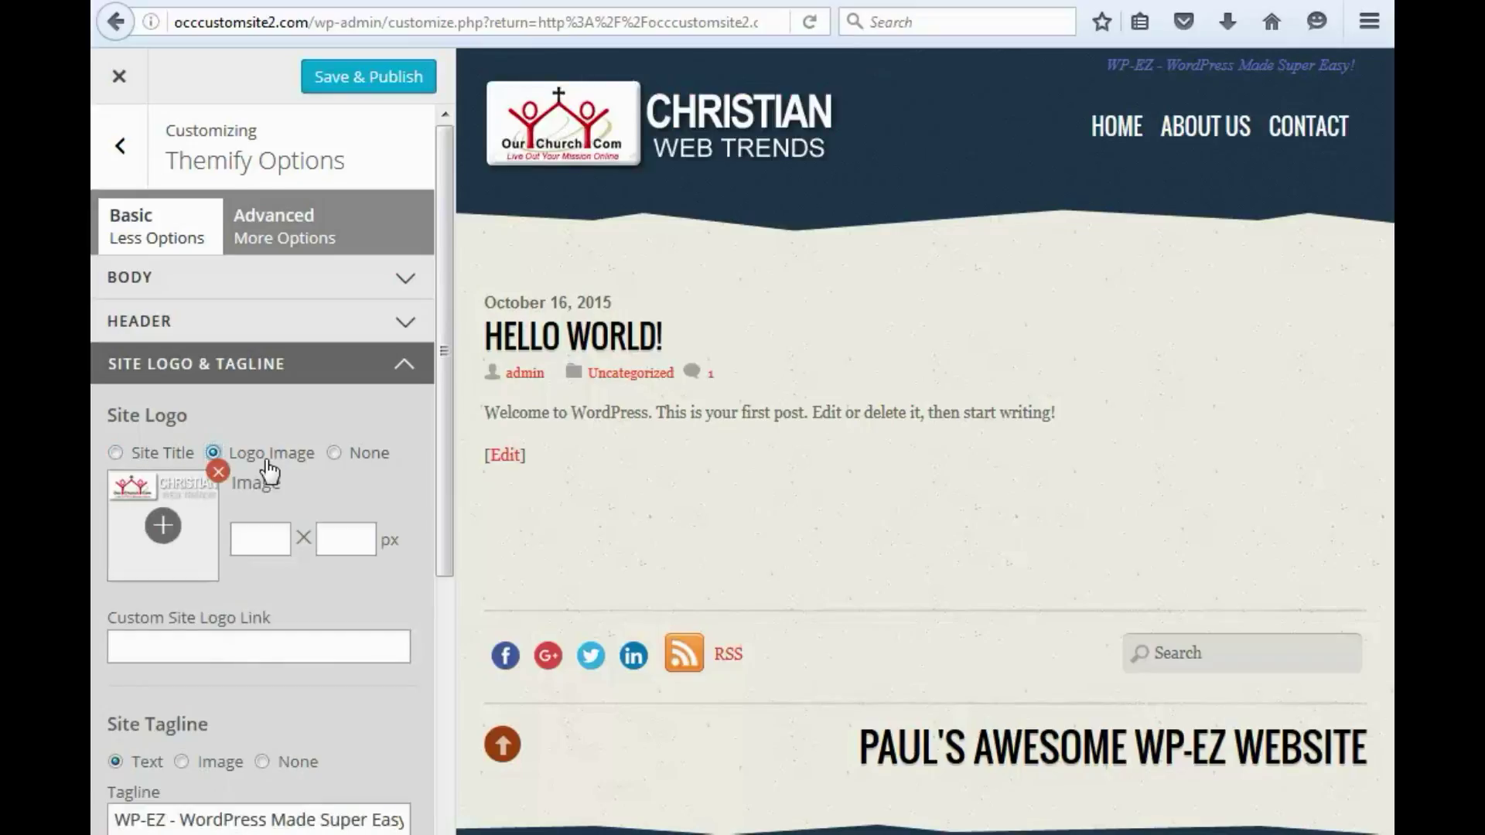
{"action": "left_click", "coordinate": [163, 526]}
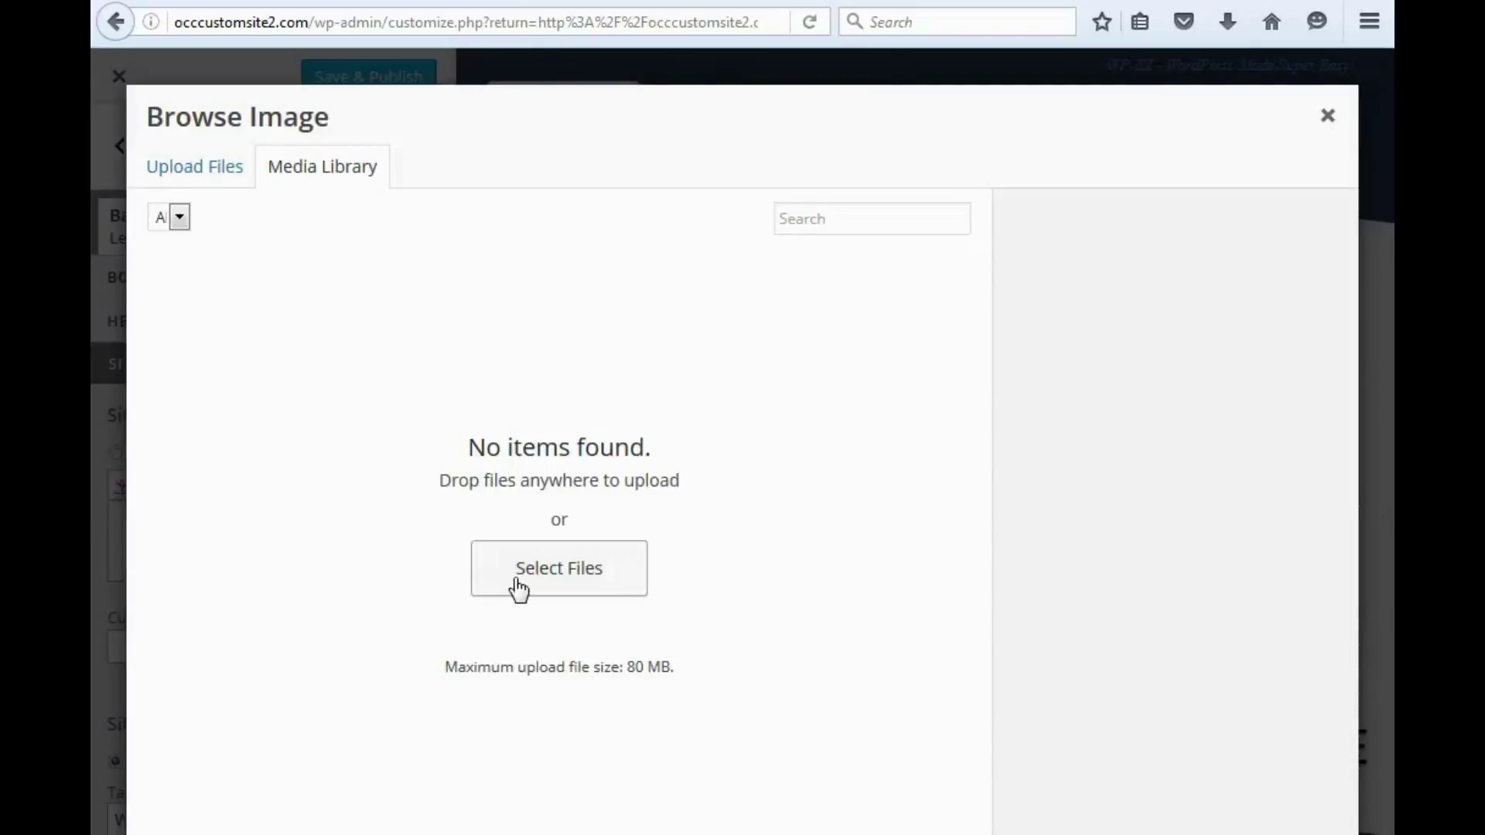
{"action": "left_click", "coordinate": [554, 582]}
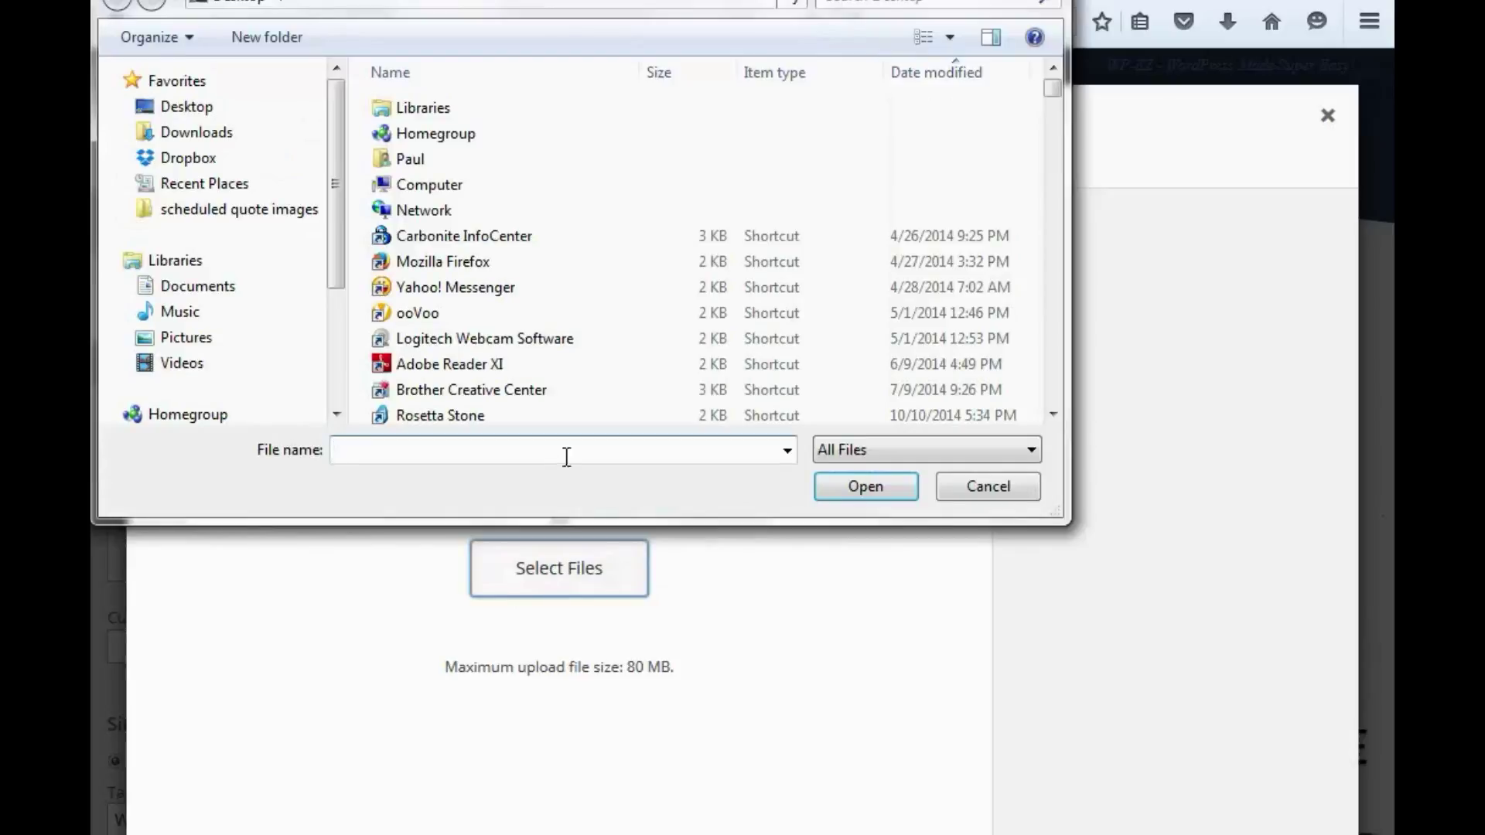
{"action": "left_click_drag", "start_coordinate": [1049, 110], "coordinate": [1036, 424]}
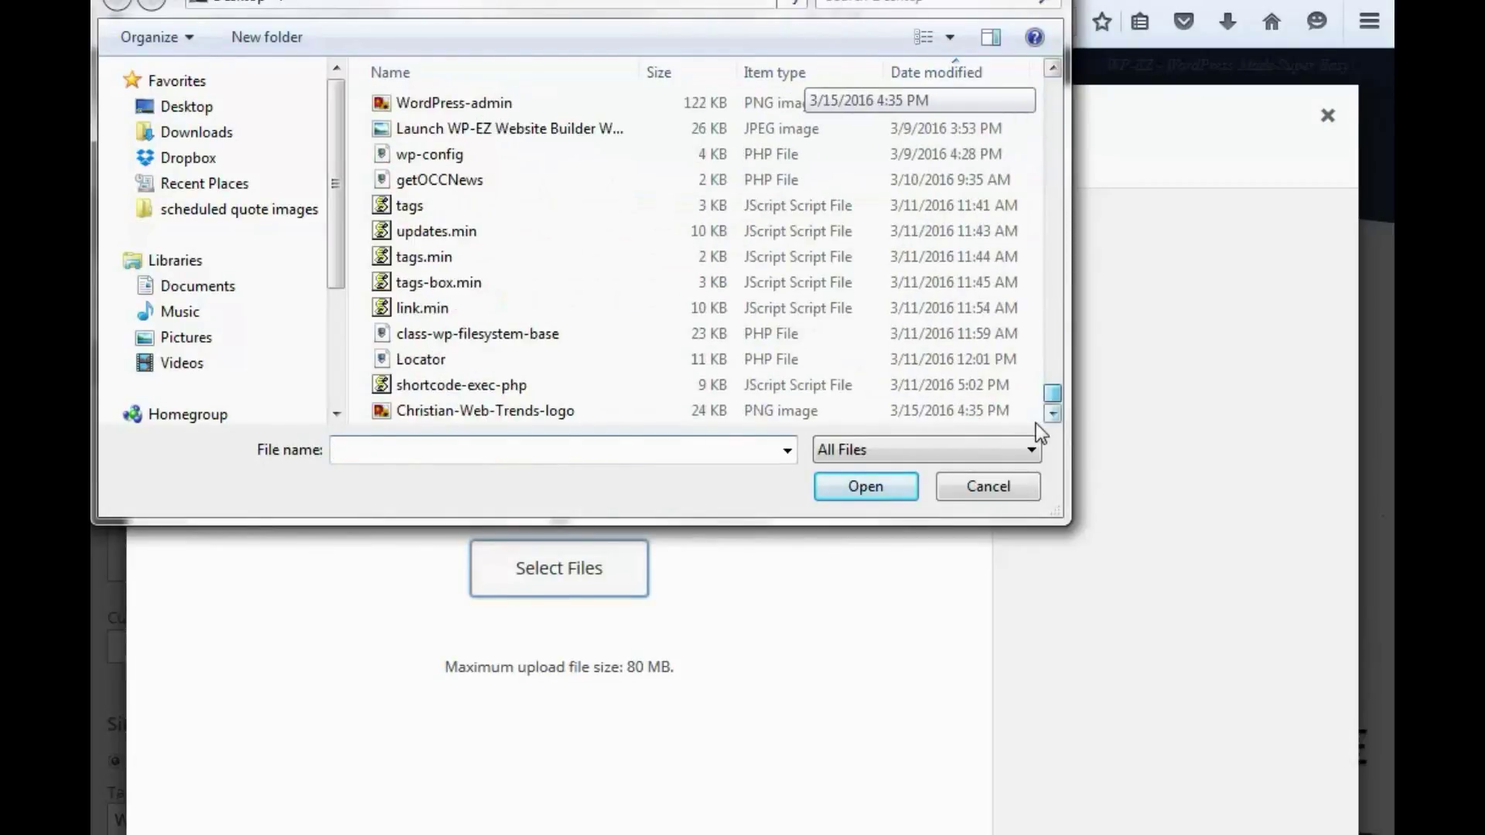
{"action": "left_click", "coordinate": [515, 410]}
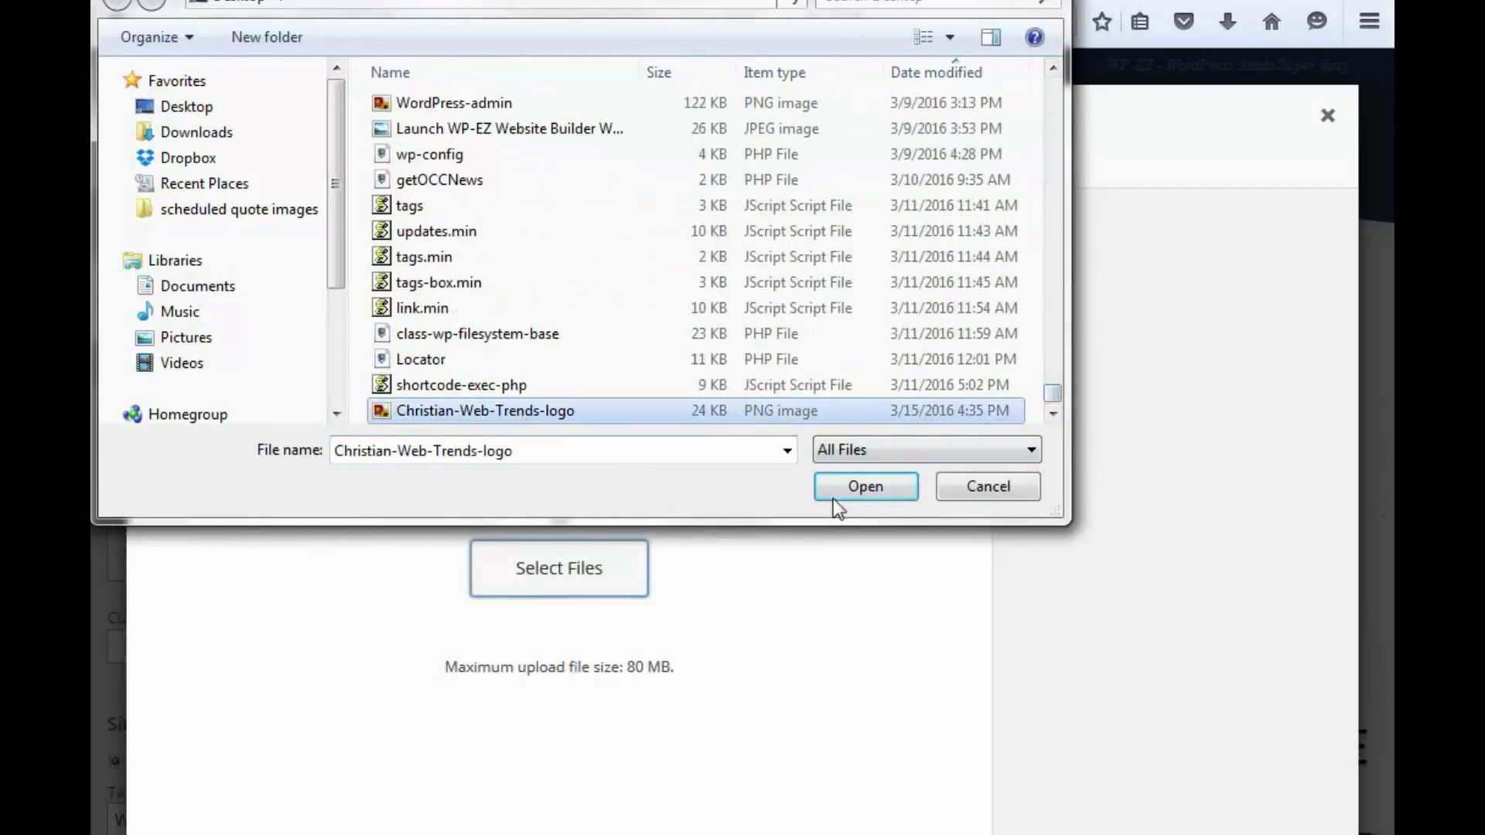
{"action": "left_click", "coordinate": [871, 494]}
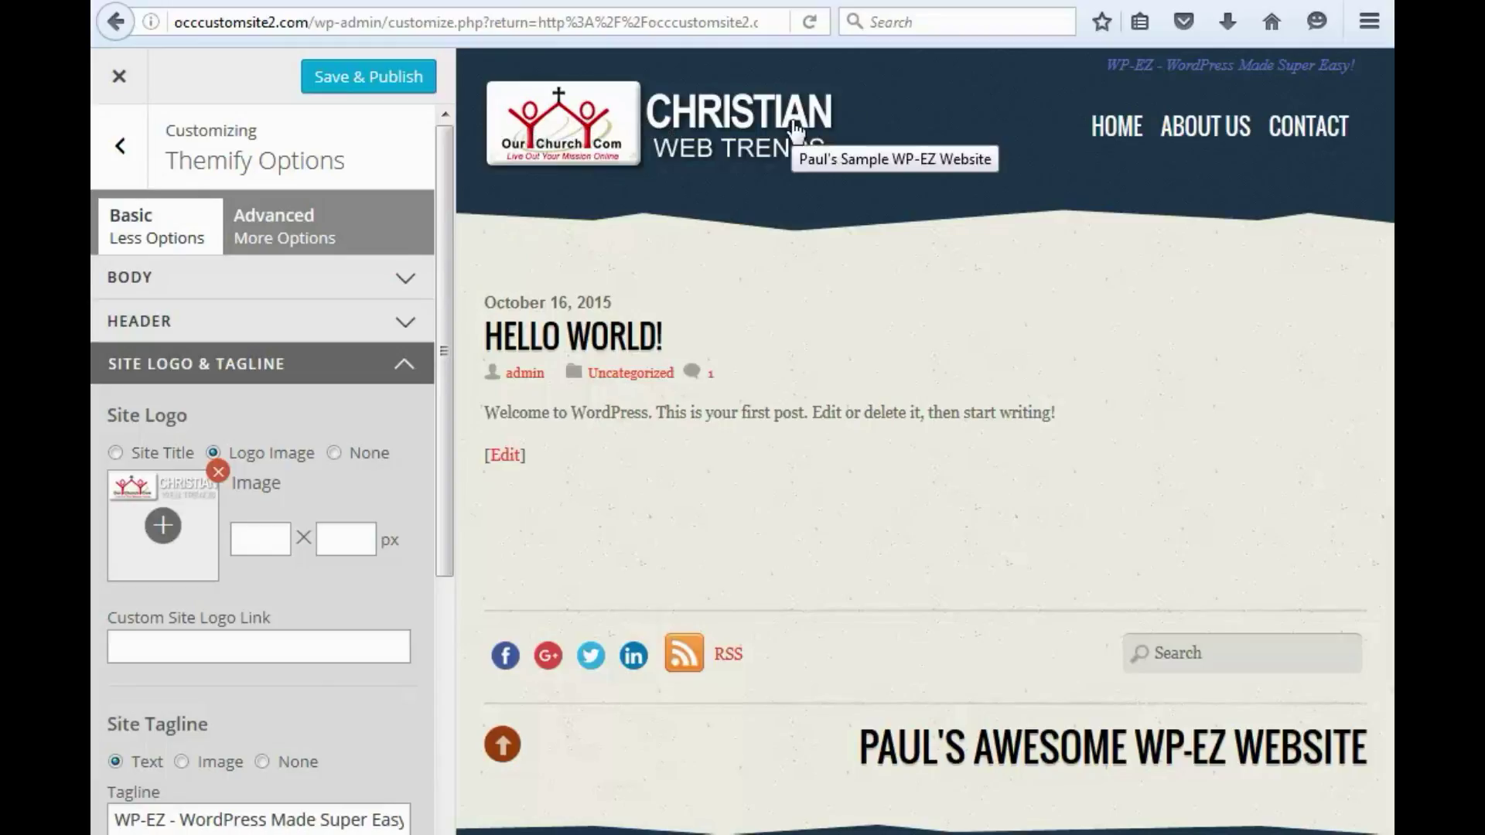
Step: Save & Publish the logo change and exit the customizer to the live site
{"action": "left_click", "coordinate": [332, 85]}
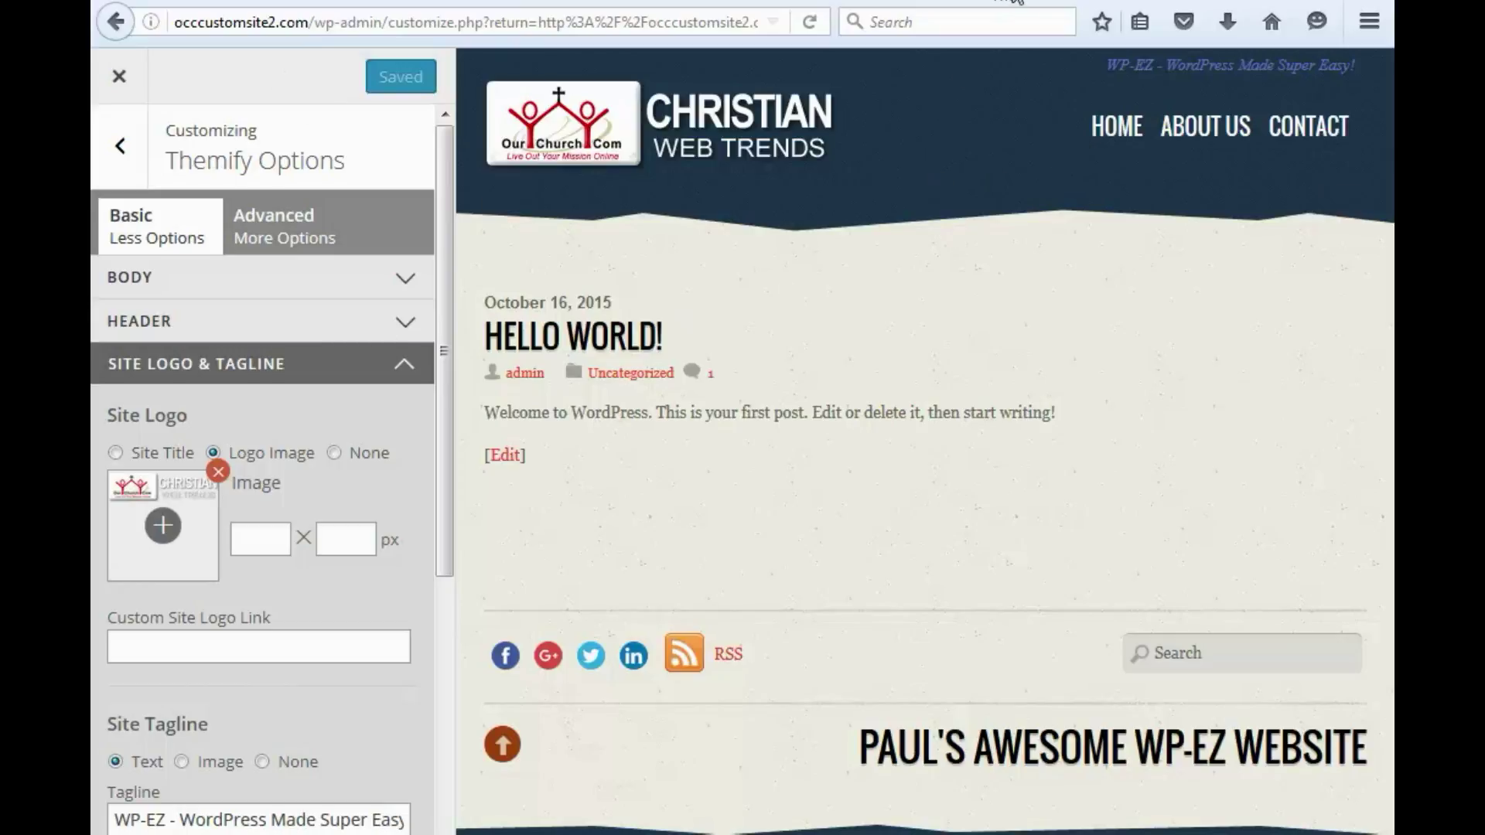
{"action": "left_click", "coordinate": [1008, 1]}
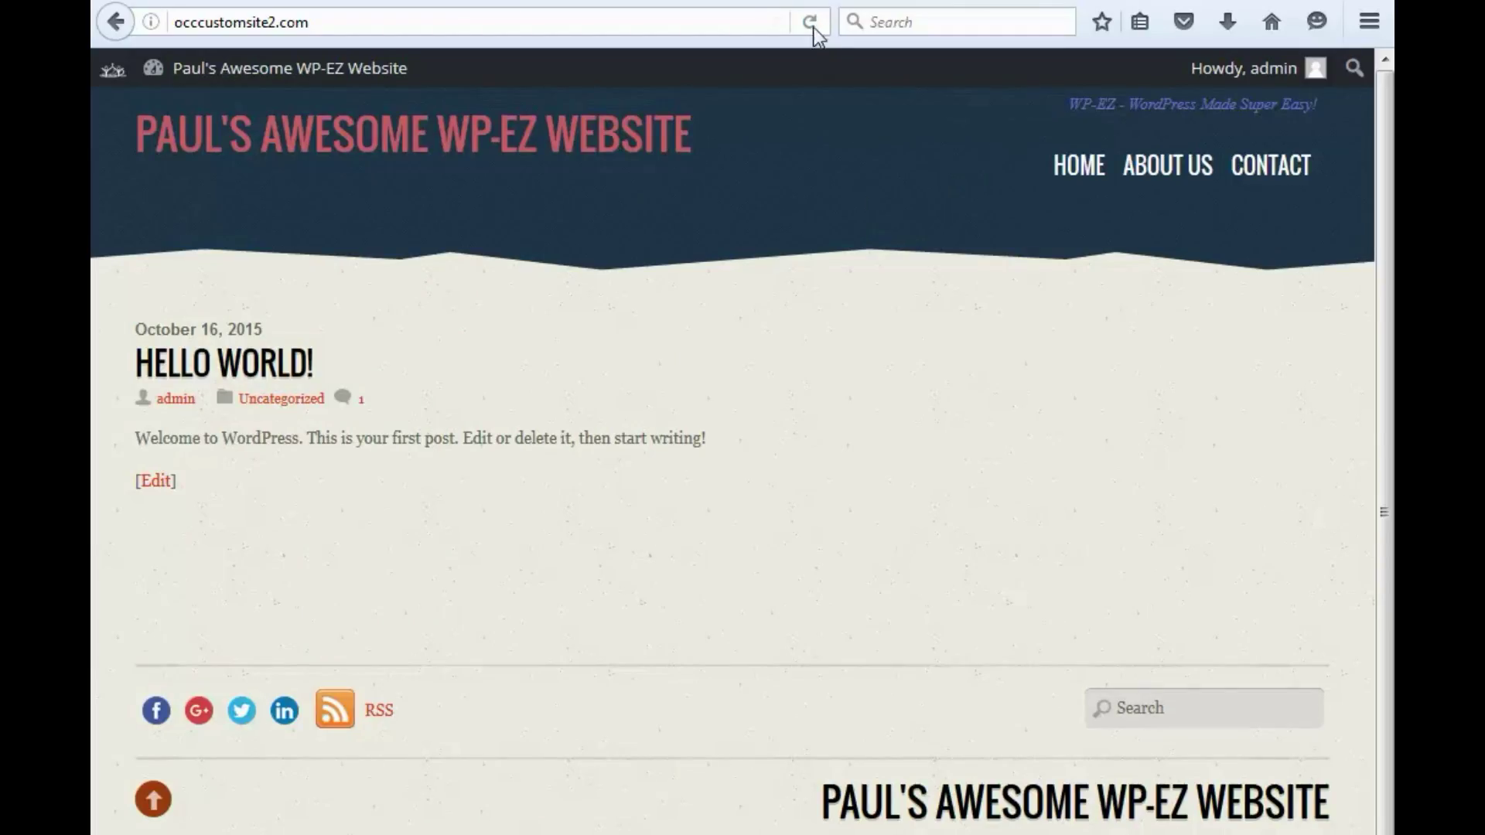